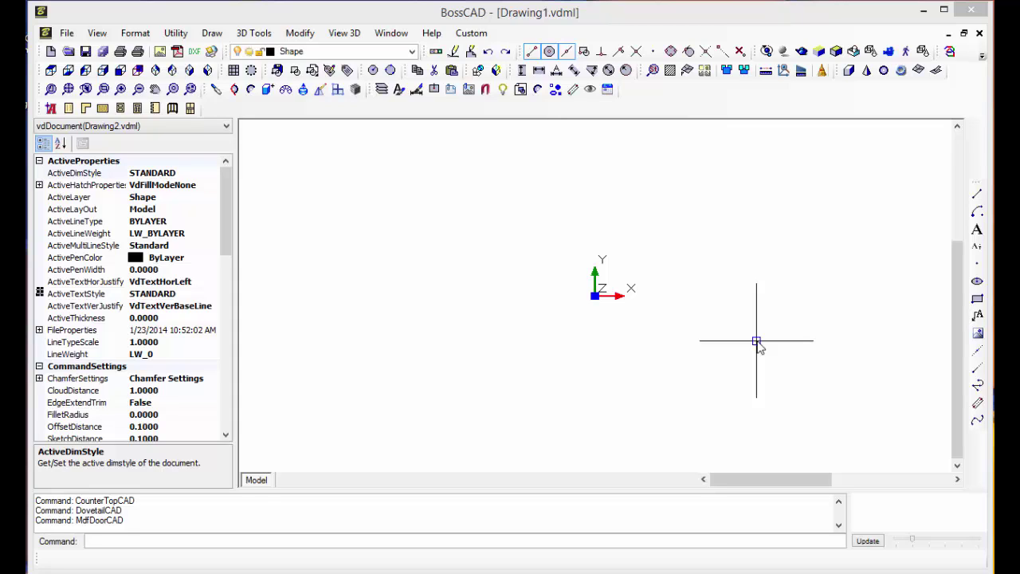
- Launch AutoCabinets from the BossCAD command line using the 'ac' alias
click(99, 541)
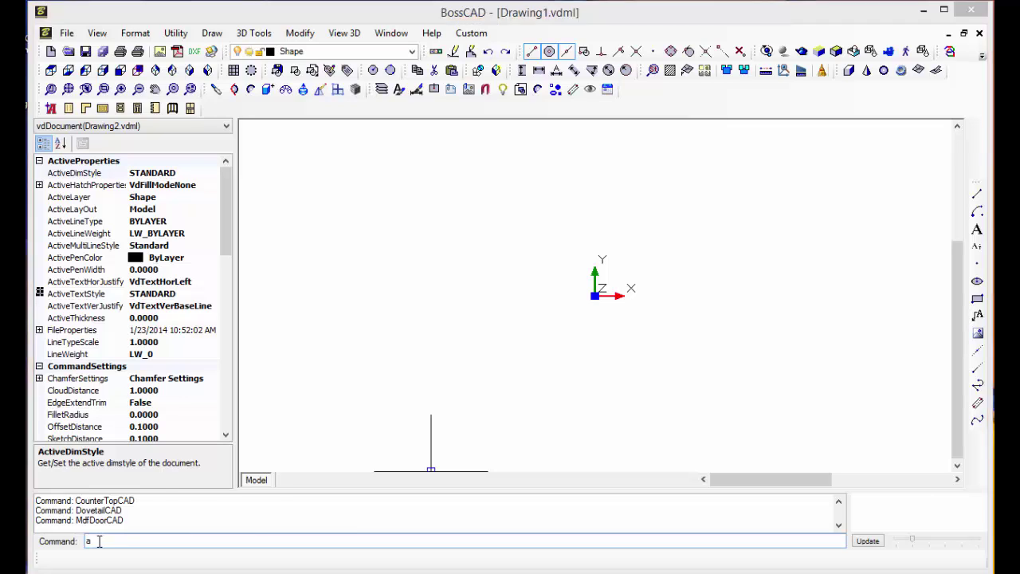
text(ac)
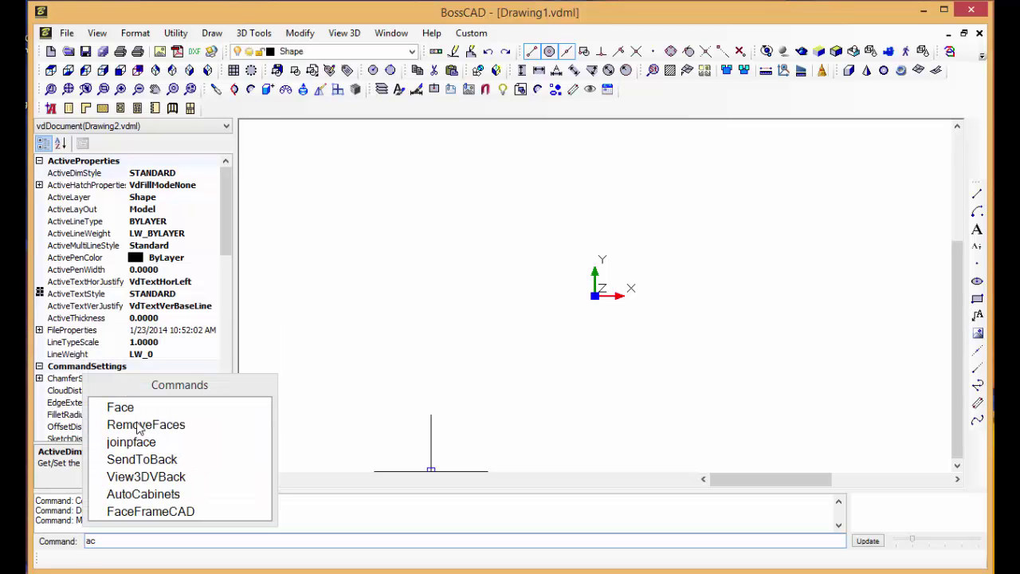
click(142, 494)
key(Return)
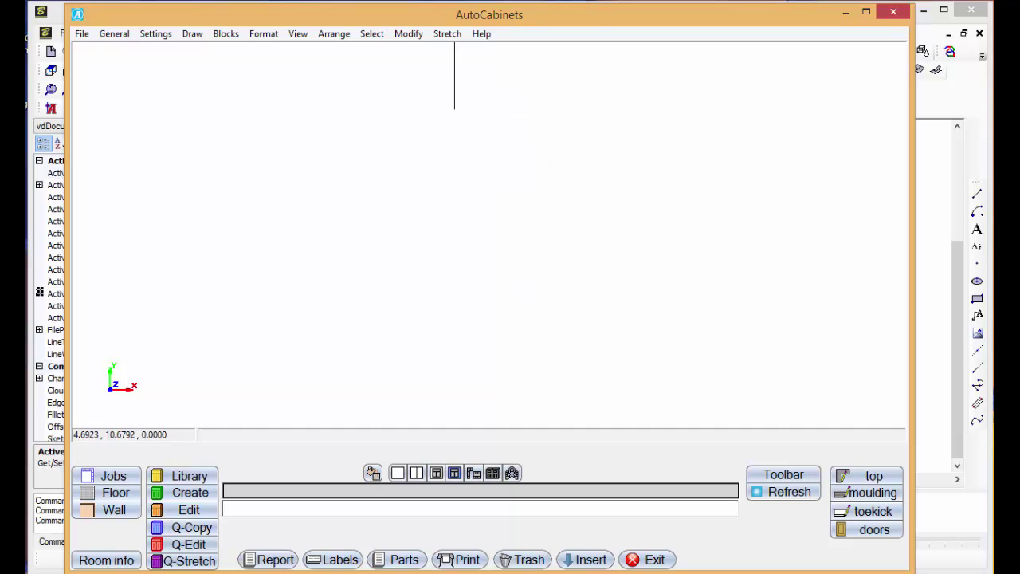
- Show the 120-inch cabinet run in a single front view, zoomed in so the labels read clearly
click(436, 473)
click(436, 473)
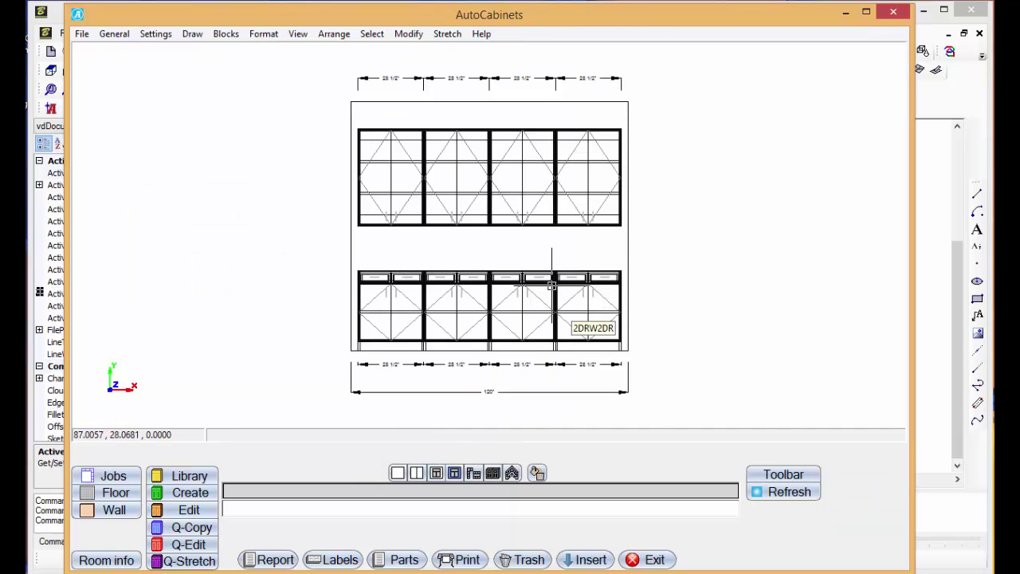
scroll(582, 315, up, 5)
scroll(582, 314, up, 4)
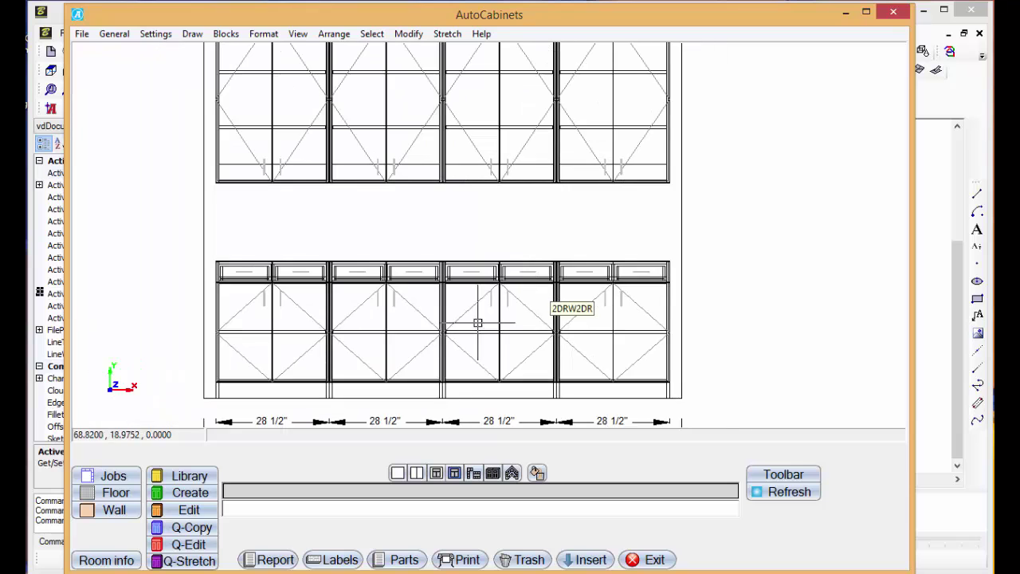
click(397, 473)
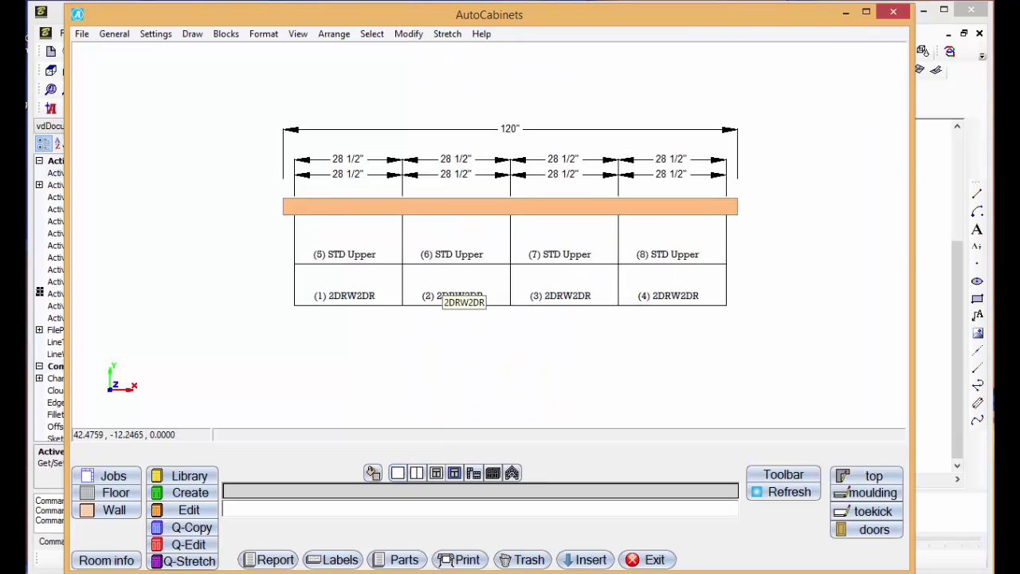
scroll(453, 283, up, 3)
- Export the cabinet parts via DXF Direct into the Nesting window with the default positioning
middle_drag(527, 272, 466, 295)
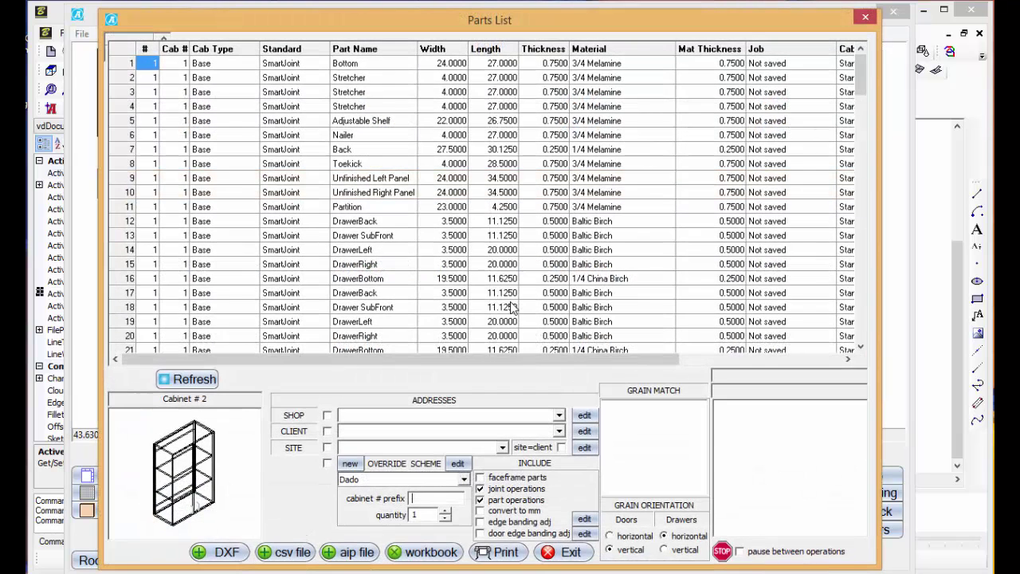
click(220, 552)
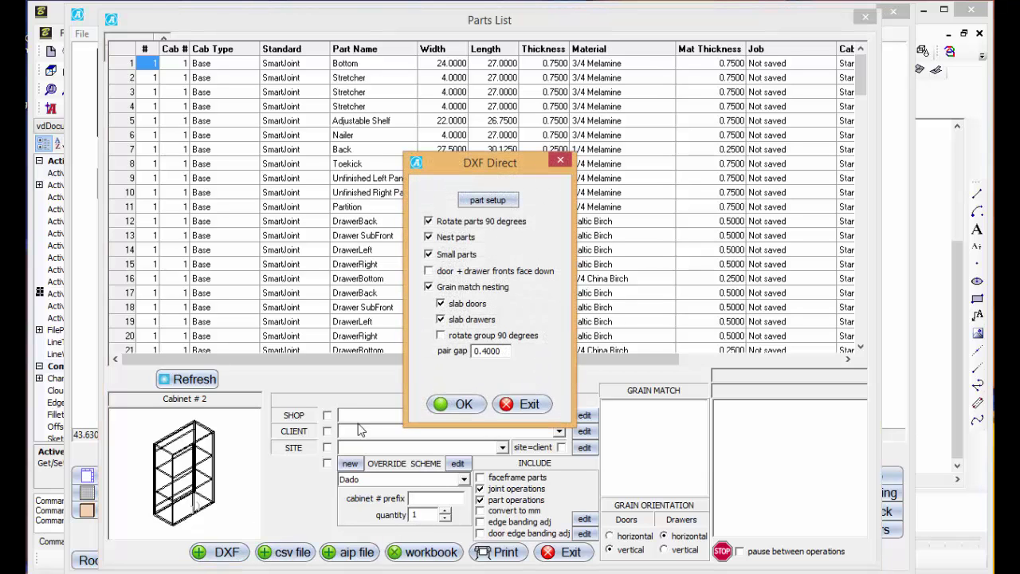
click(463, 404)
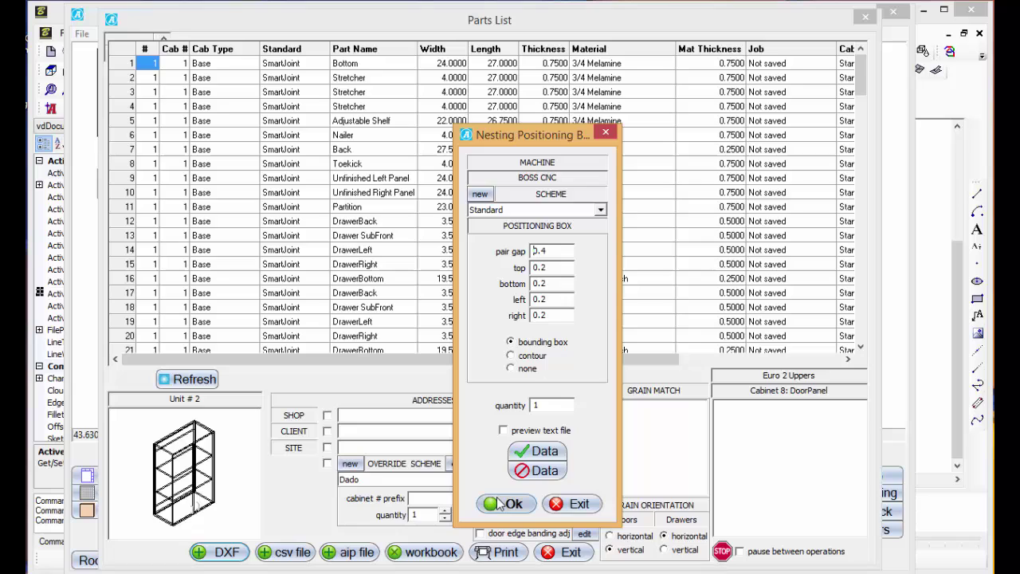
click(502, 503)
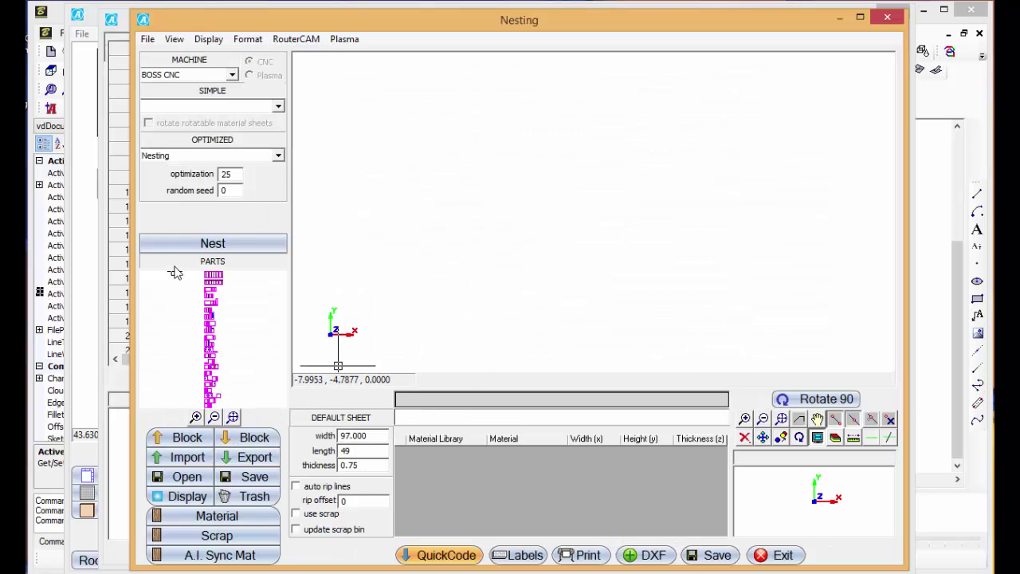
- Nest the cabinet parts onto 49 x 97 sheets and inspect the resulting sheet layouts
click(185, 243)
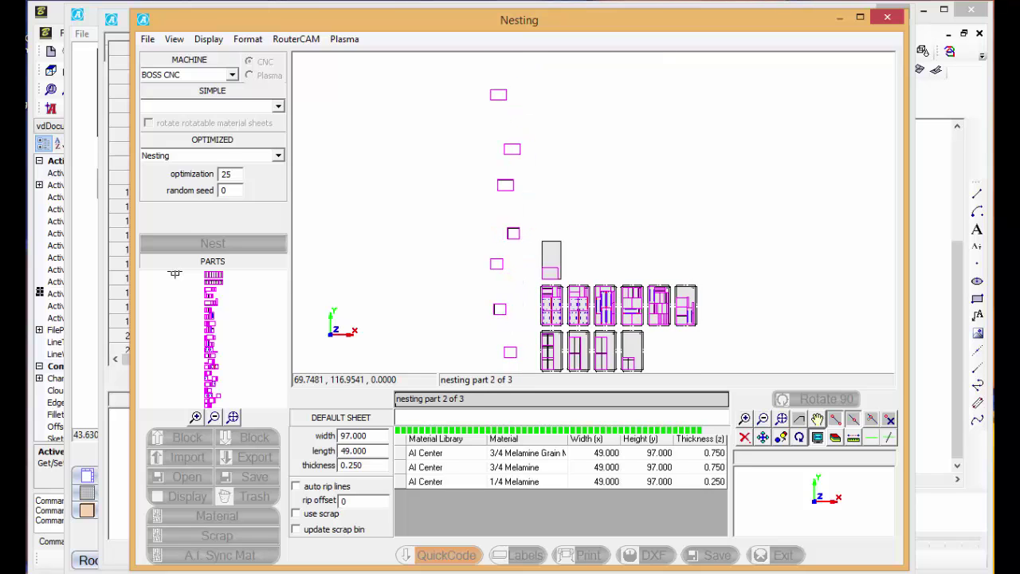
scroll(423, 271, up, 5)
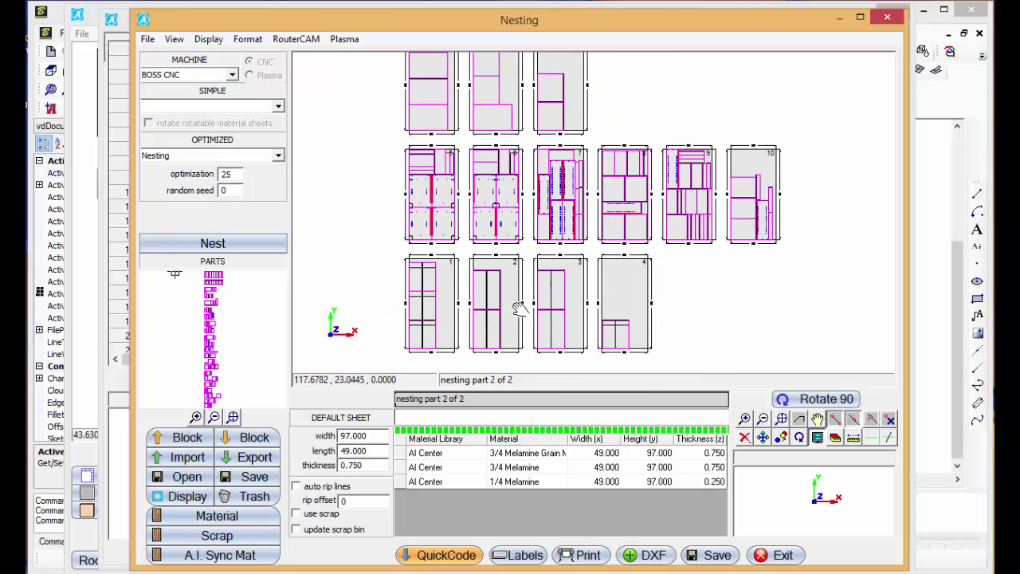
scroll(423, 292, up, 3)
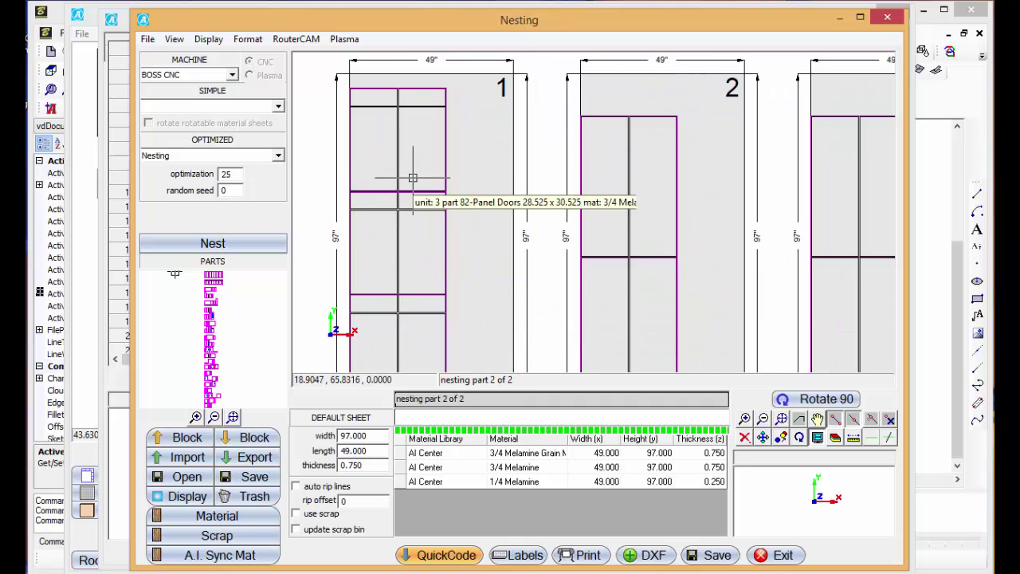
scroll(409, 169, down, 2)
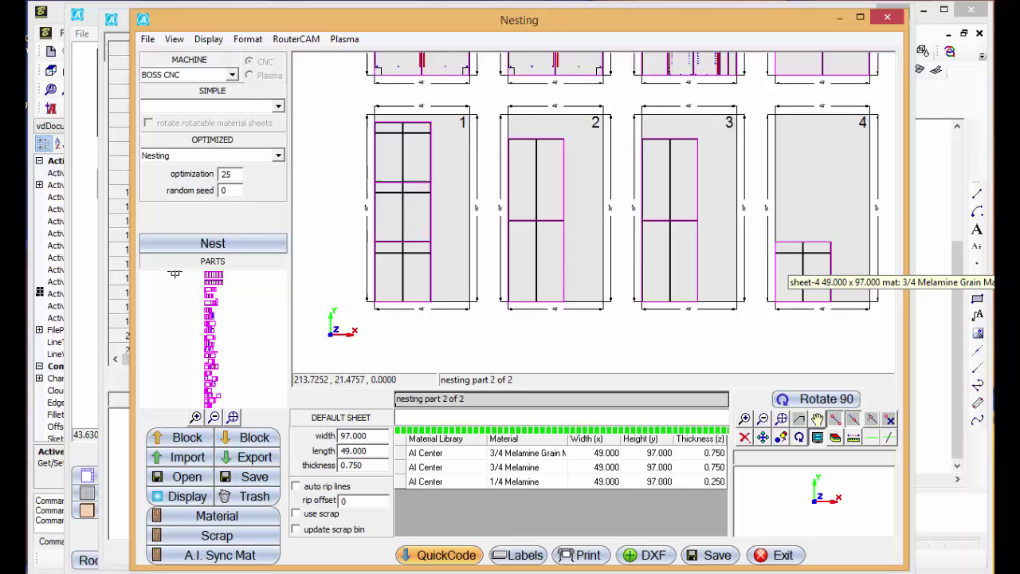
scroll(757, 242, up, 2)
scroll(757, 242, down, 2)
middle_drag(694, 219, 558, 209)
scroll(574, 177, up, 1)
scroll(558, 209, down, 1)
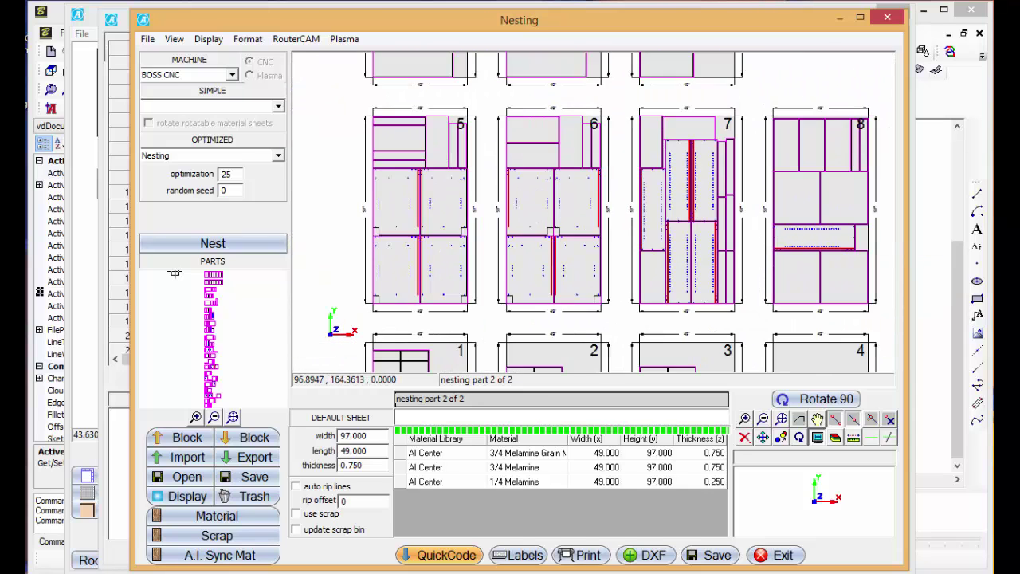
scroll(558, 209, up, 1)
scroll(558, 215, up, 1)
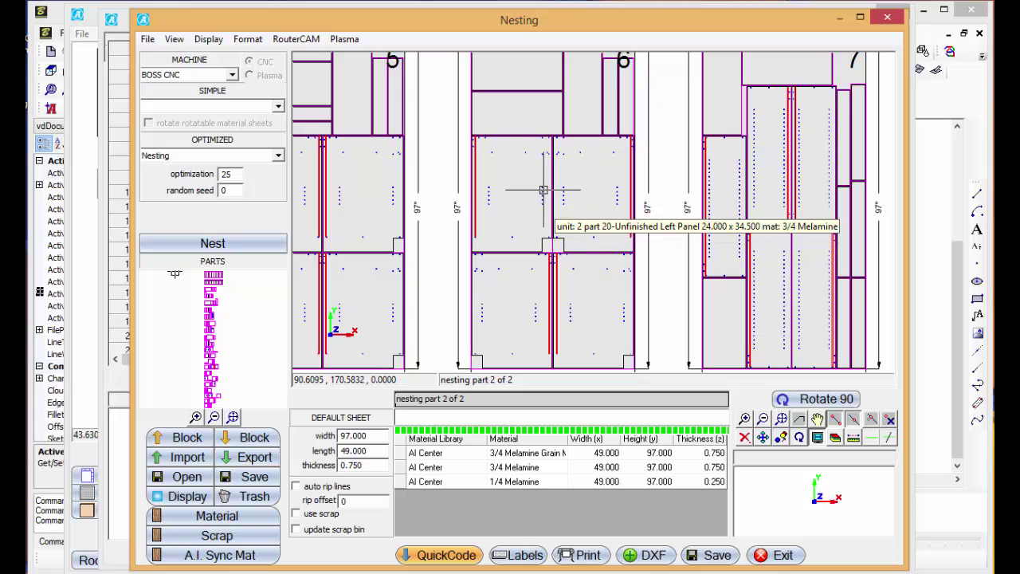
scroll(568, 209, down, 2)
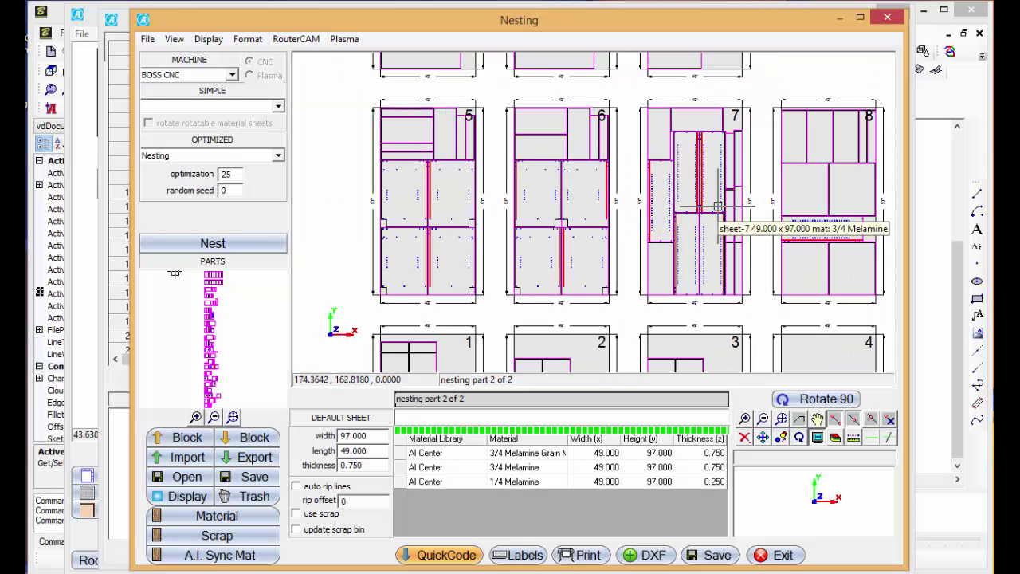
- Generate and display the G-code for the nested sheets in RouterCAM
middle_drag(660, 210, 581, 164)
scroll(664, 253, down, 1)
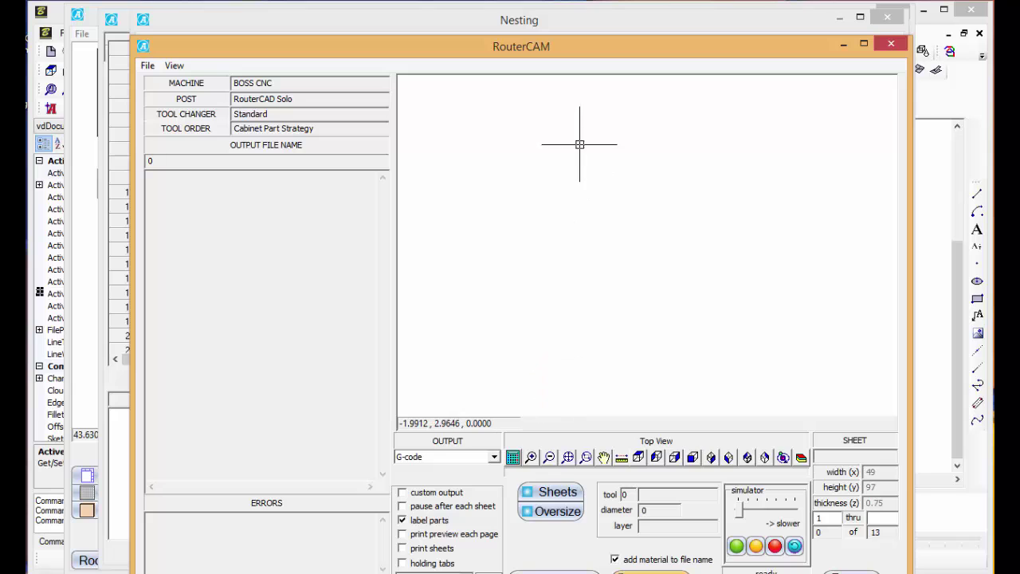
drag(588, 47, 591, 15)
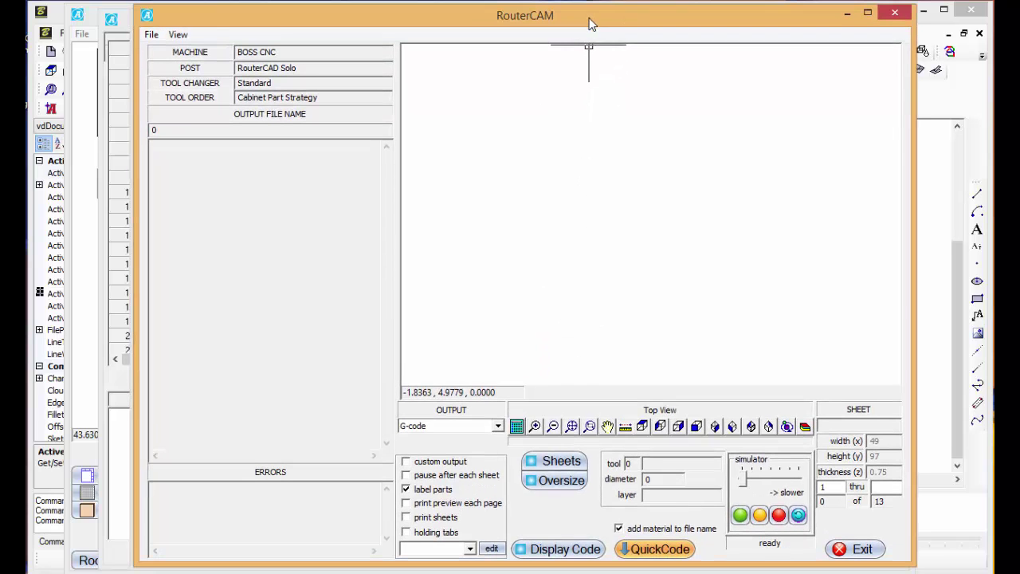
click(562, 547)
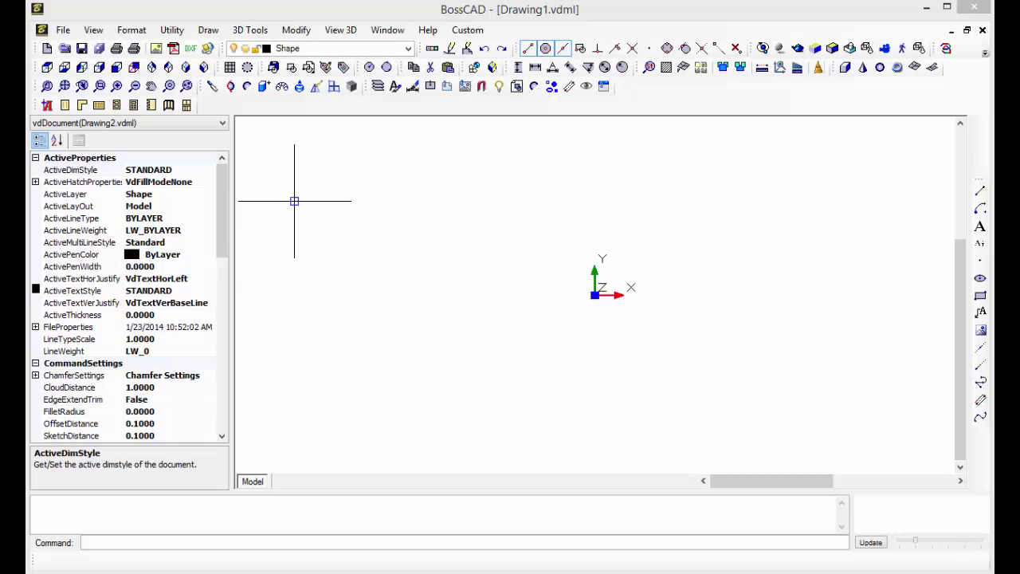
- Launch MillworkCAD from the BossCAD command line using the 'mi' alias
click(144, 542)
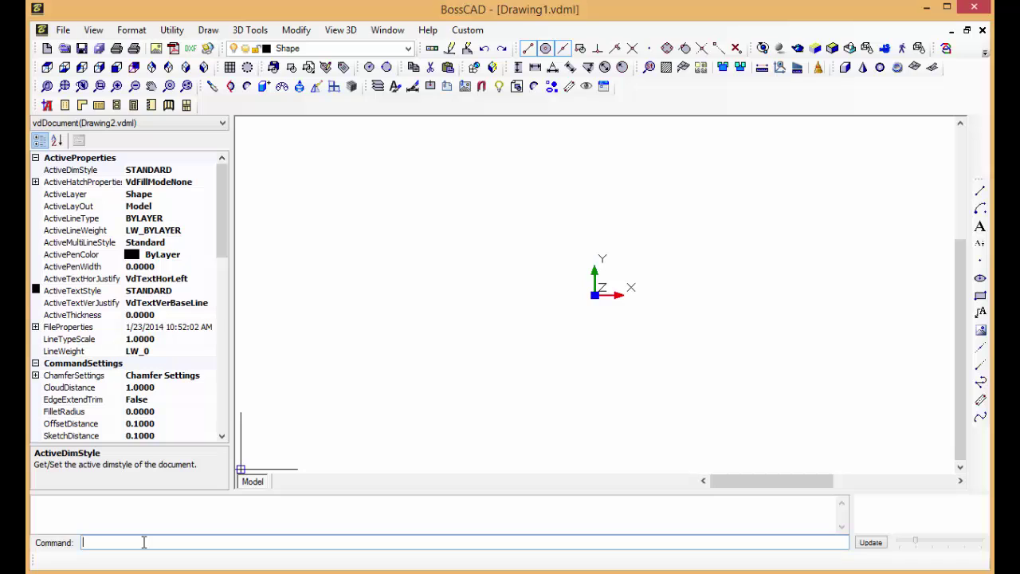
text(mi)
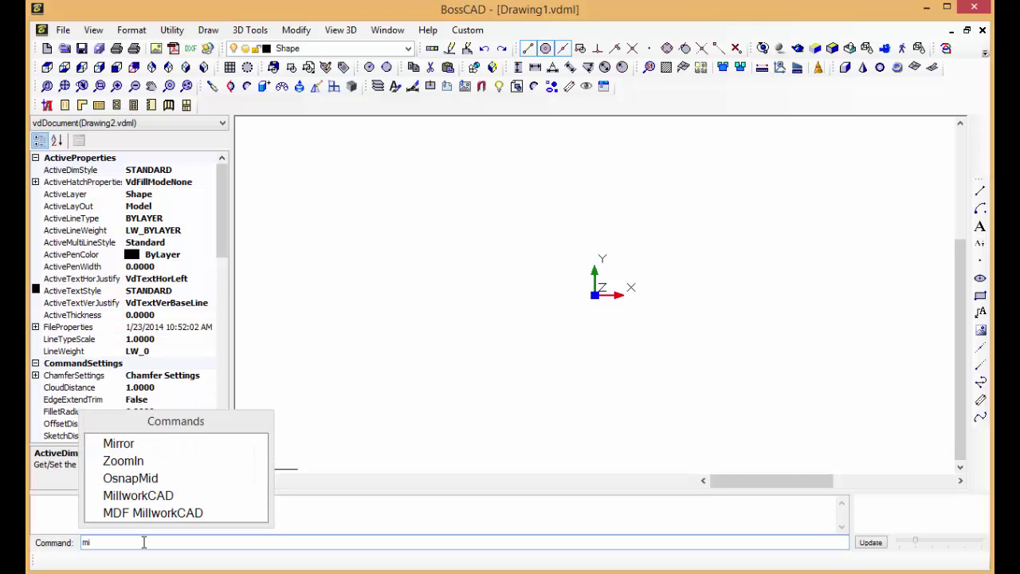
click(140, 496)
key(Return)
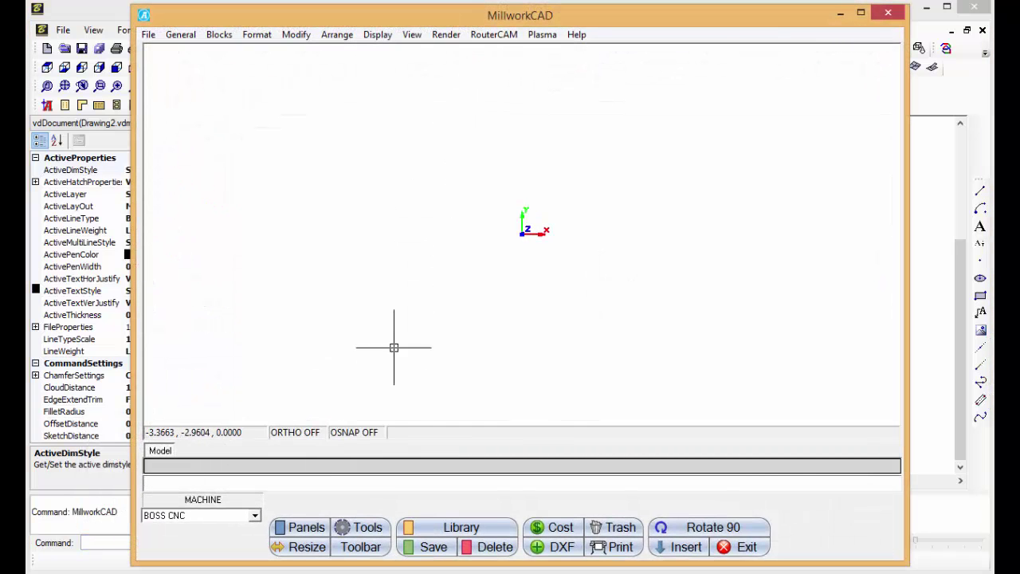
- Insert a straight MDF panel 24 wide by 34.4 high into the drawing
click(308, 527)
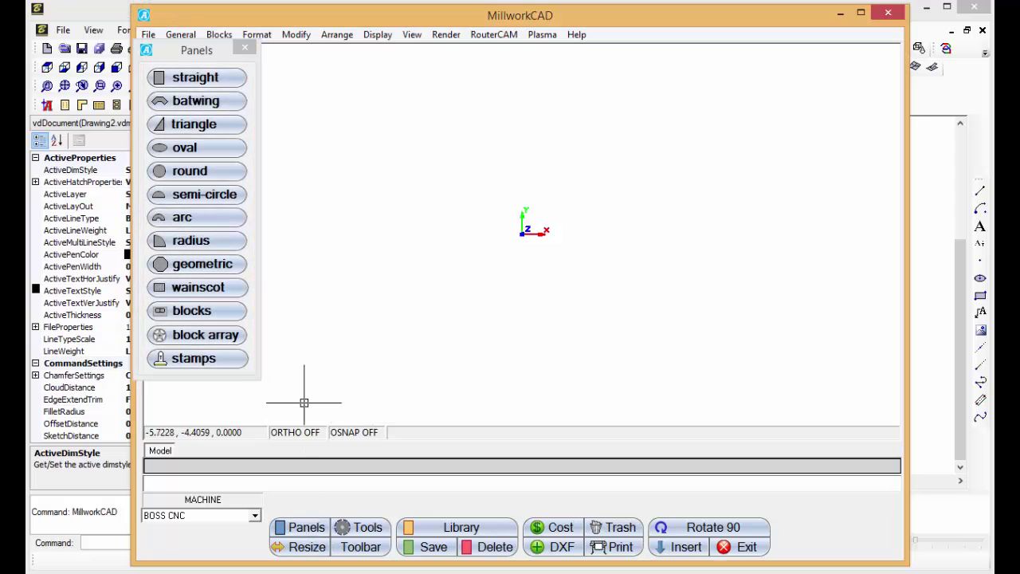
drag(195, 51, 453, 96)
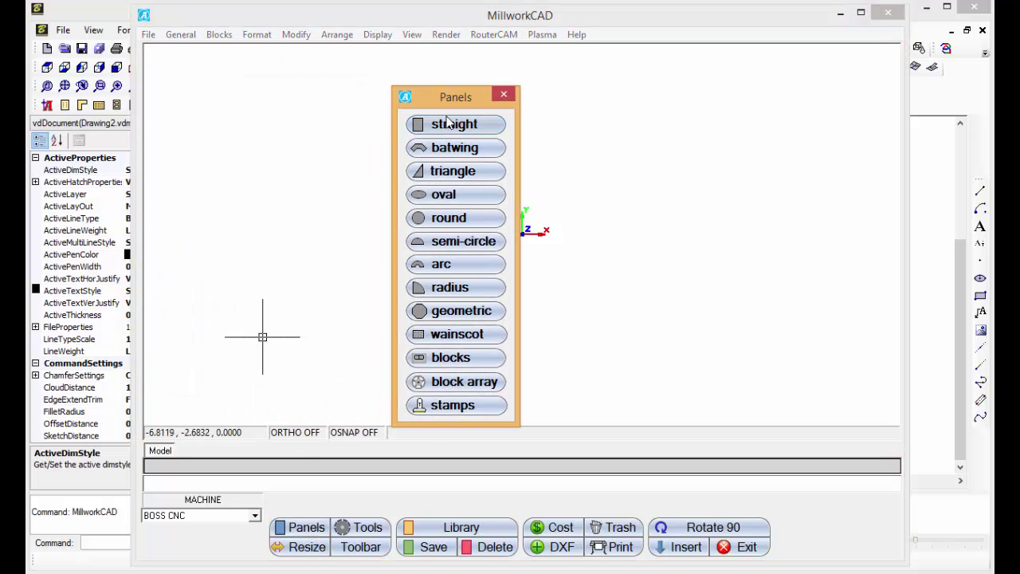
click(444, 125)
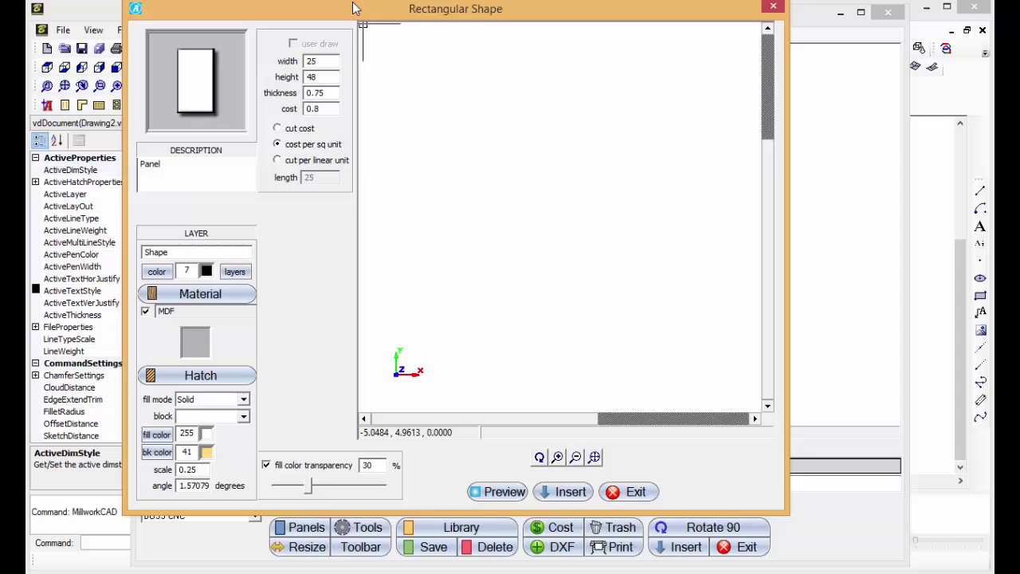
drag(362, 10, 513, 47)
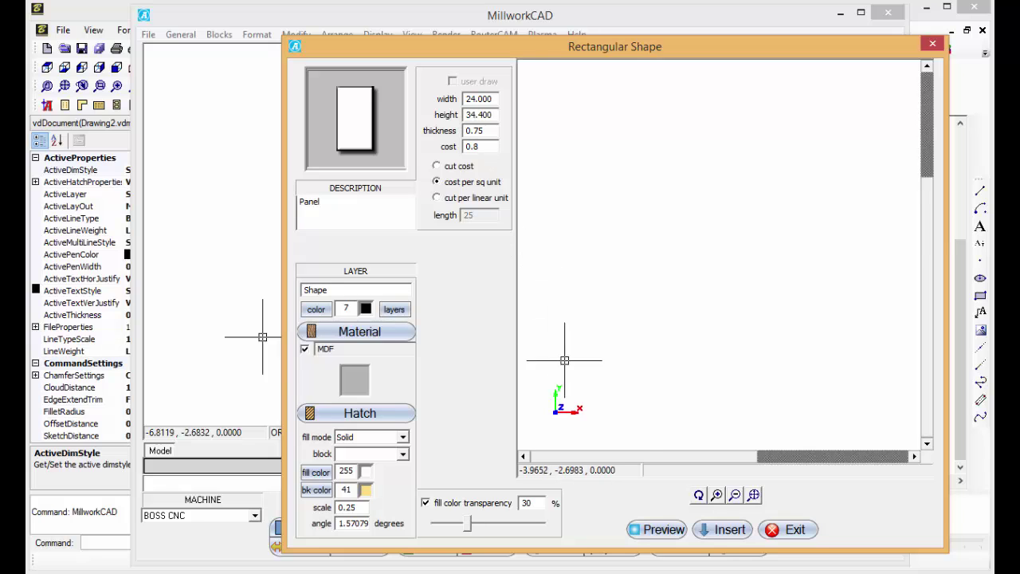
click(655, 530)
click(705, 526)
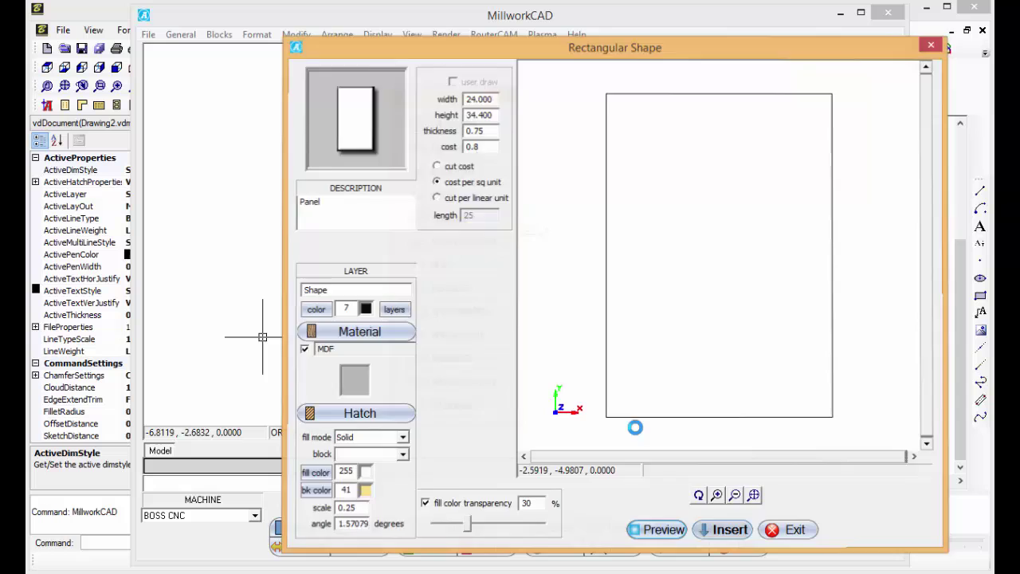
click(495, 374)
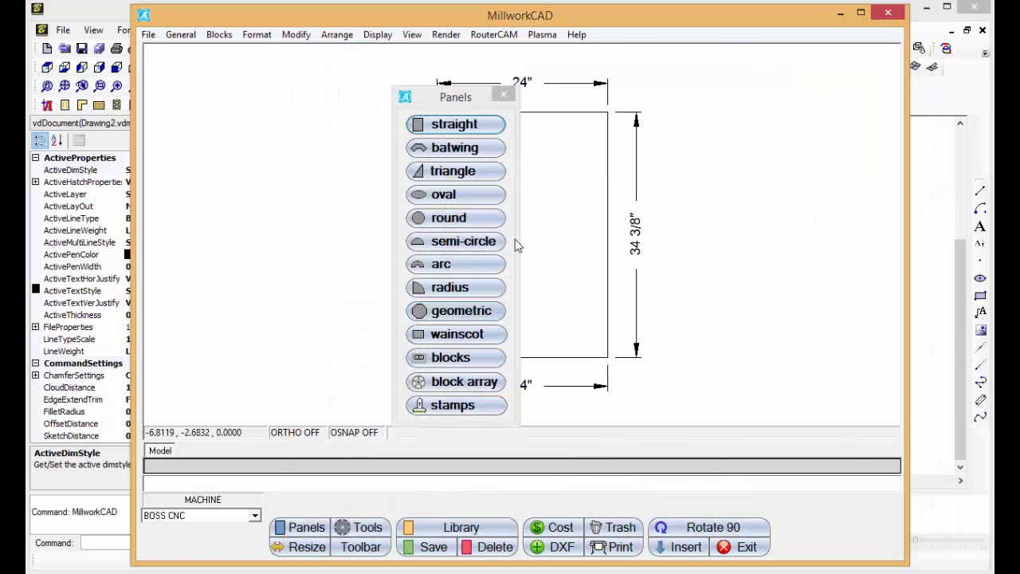
- Start a corner notch on the panel from the machining tools, selecting the side to notch
click(504, 95)
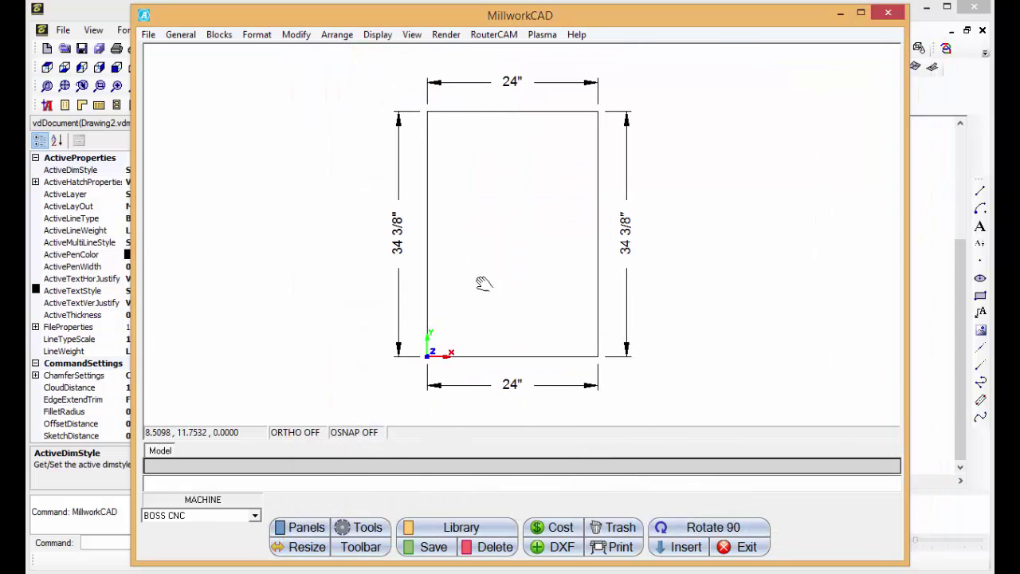
click(368, 527)
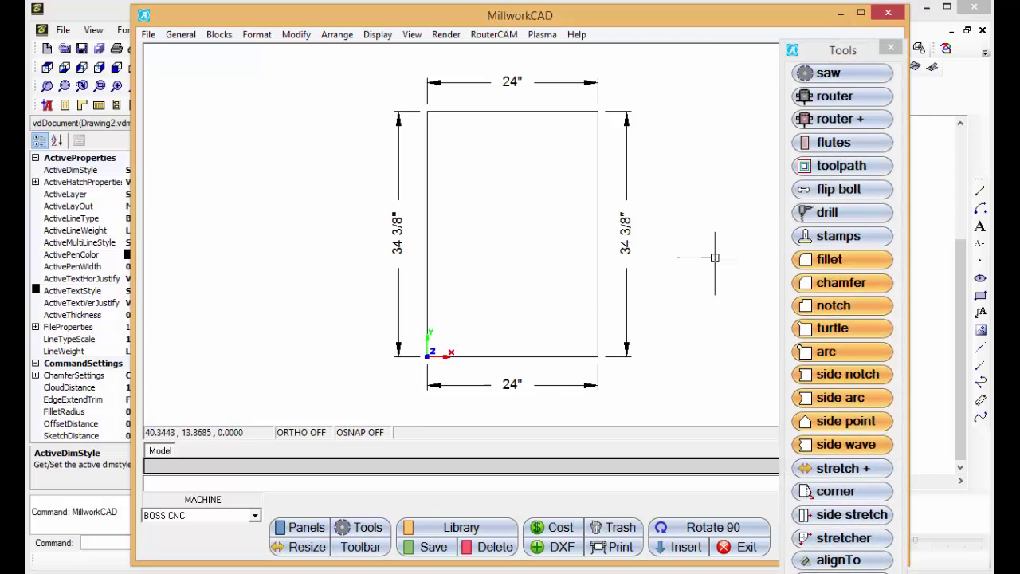
drag(836, 58, 863, 27)
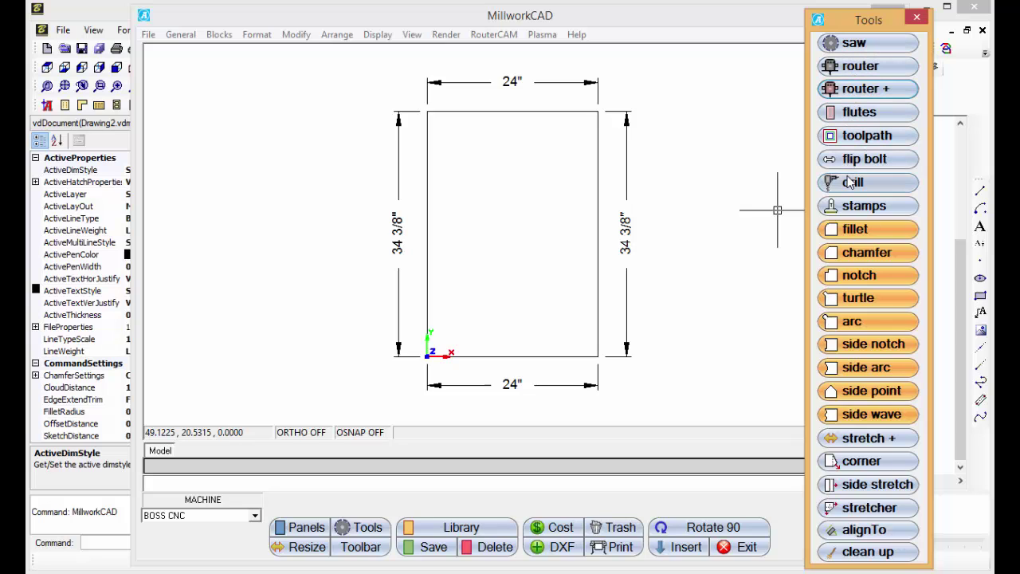
click(853, 182)
click(428, 303)
- Draw a 4x4 notch on the bottom-left corner, leaving 30 3/8" and 20" edges
click(428, 356)
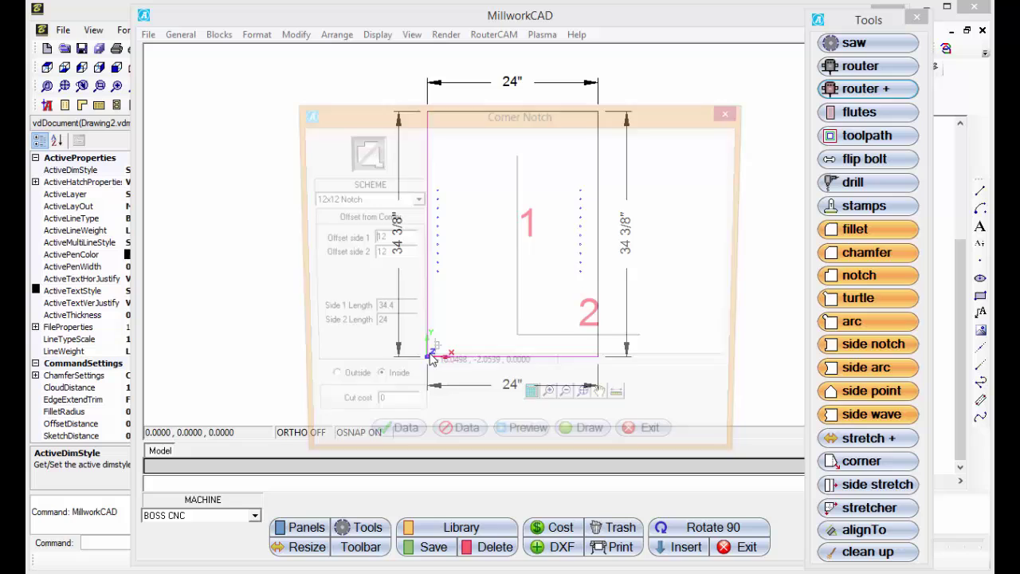
click(415, 200)
click(350, 237)
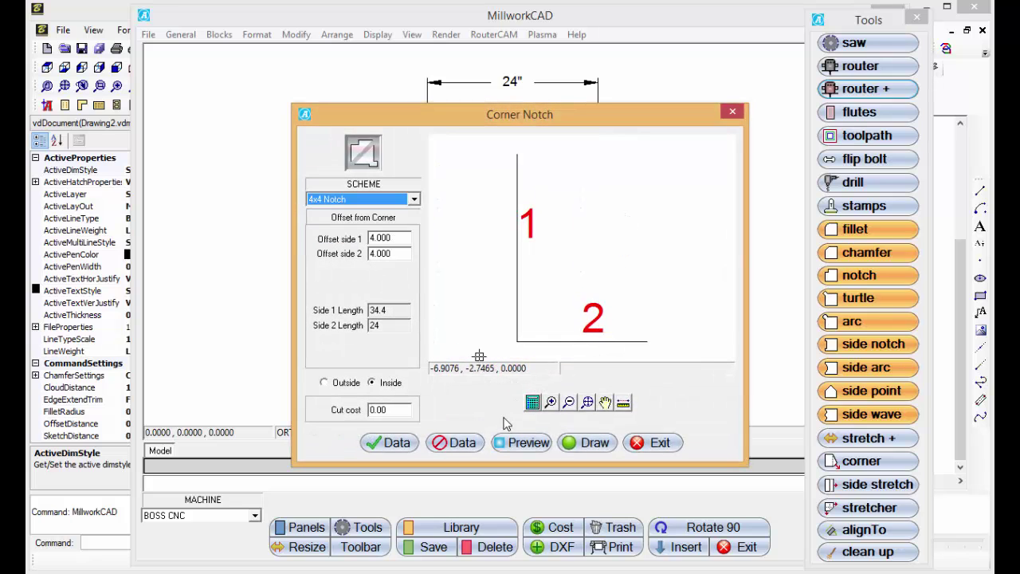
click(591, 443)
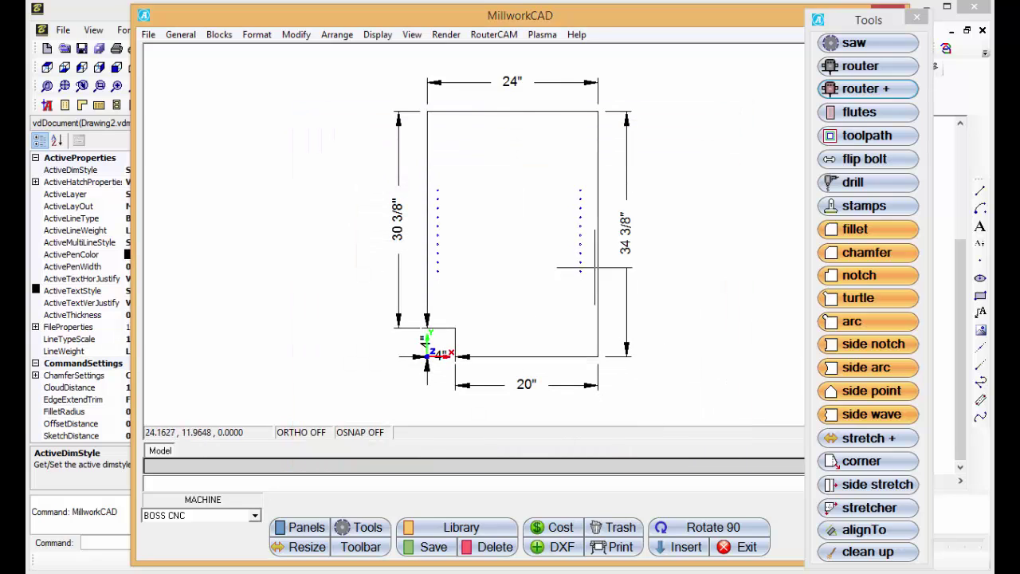
- Generate and display G-code for the notched panel on a 49 x 97 sheet, then close RouterCAM
click(511, 35)
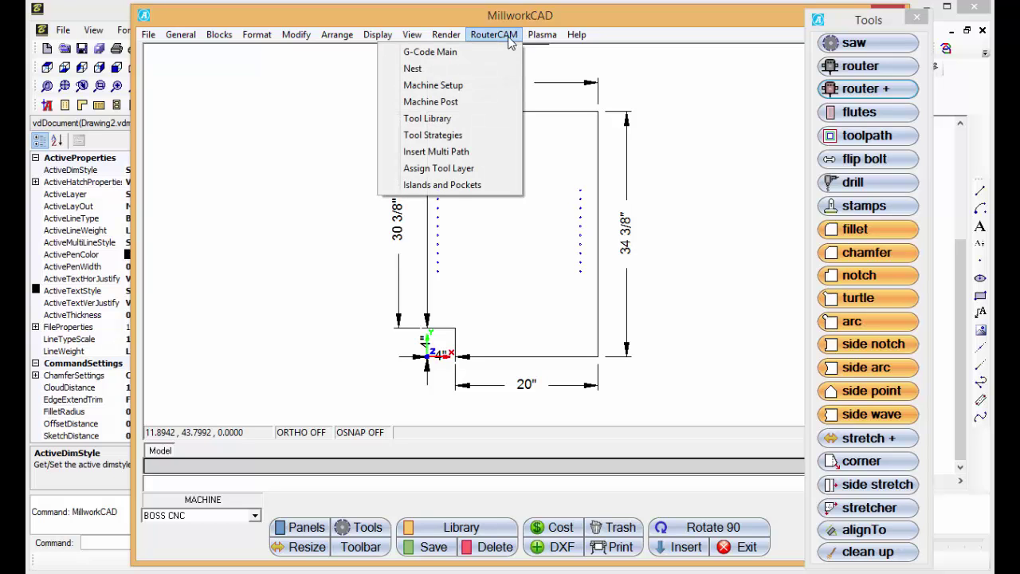
click(468, 49)
click(492, 462)
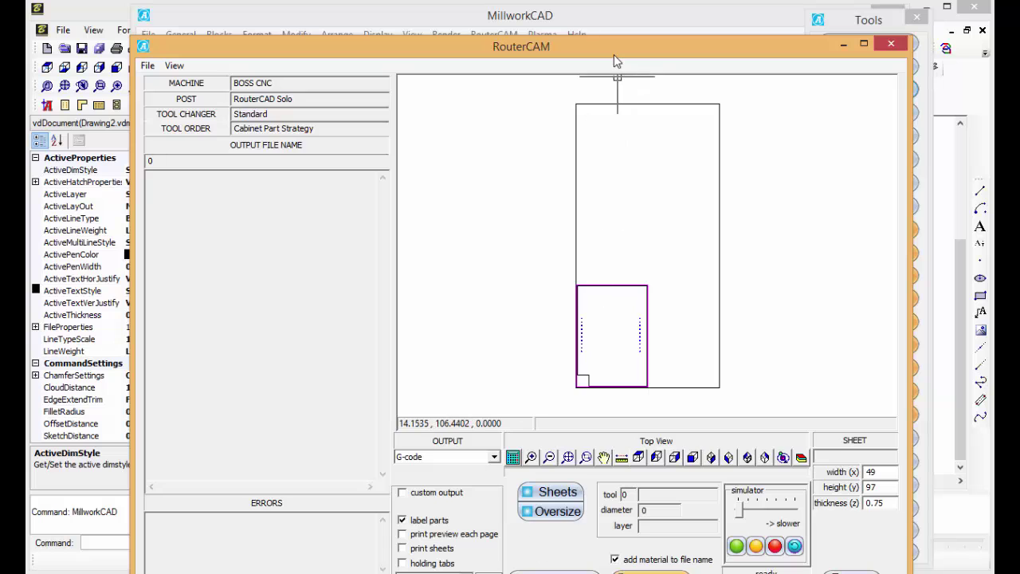
drag(614, 53, 613, 21)
click(555, 549)
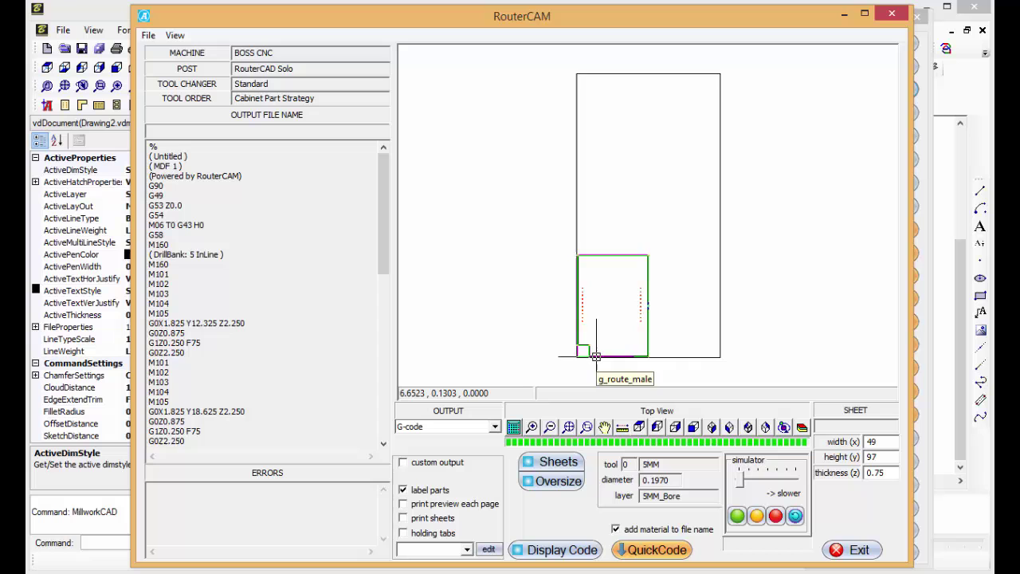
scroll(596, 356, up, 2)
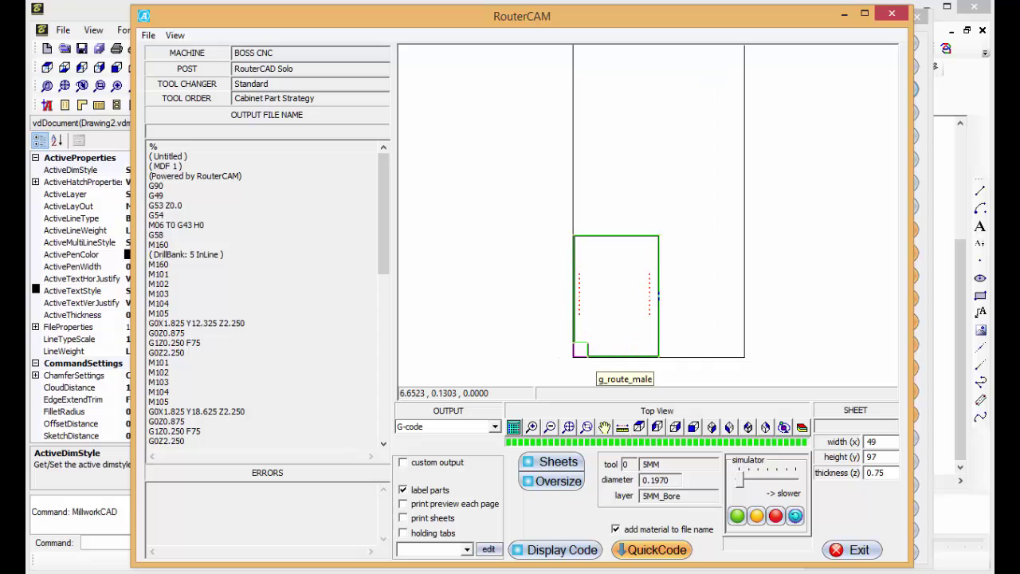
click(891, 16)
- Close MillworkCAD and launch MdfDoorCAD using the 'mdf' command
click(917, 18)
click(890, 15)
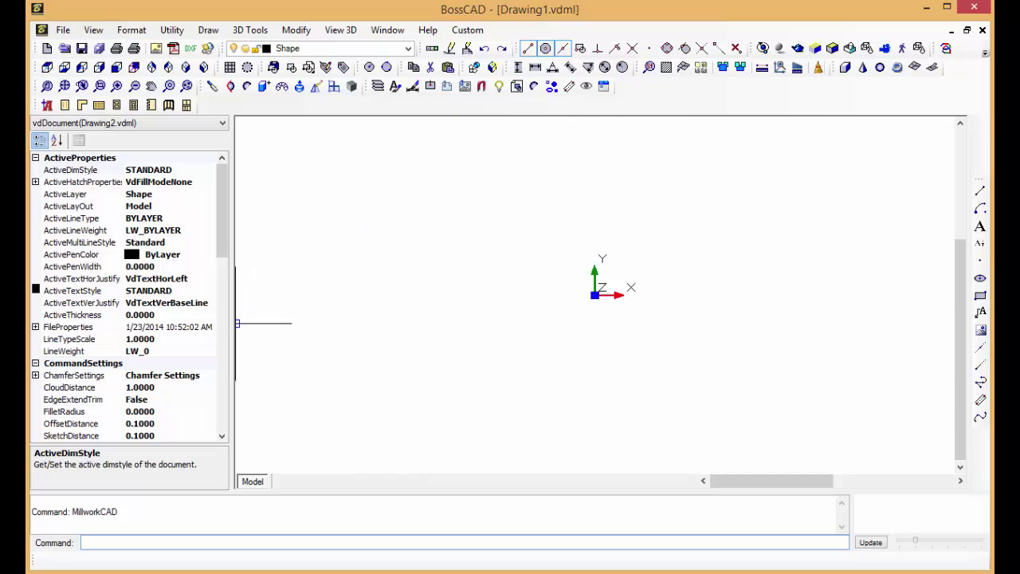
click(169, 105)
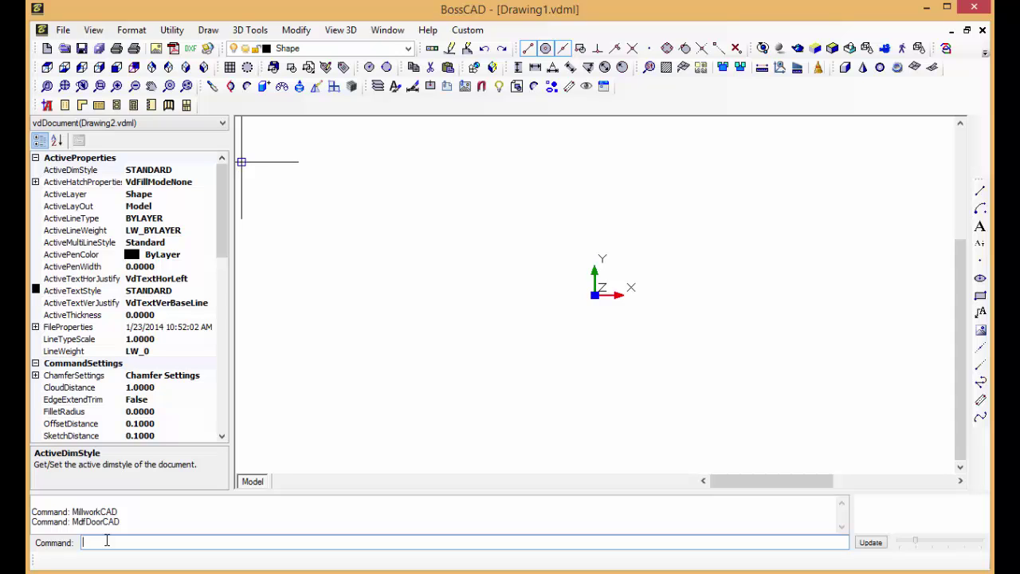
text(mdf)
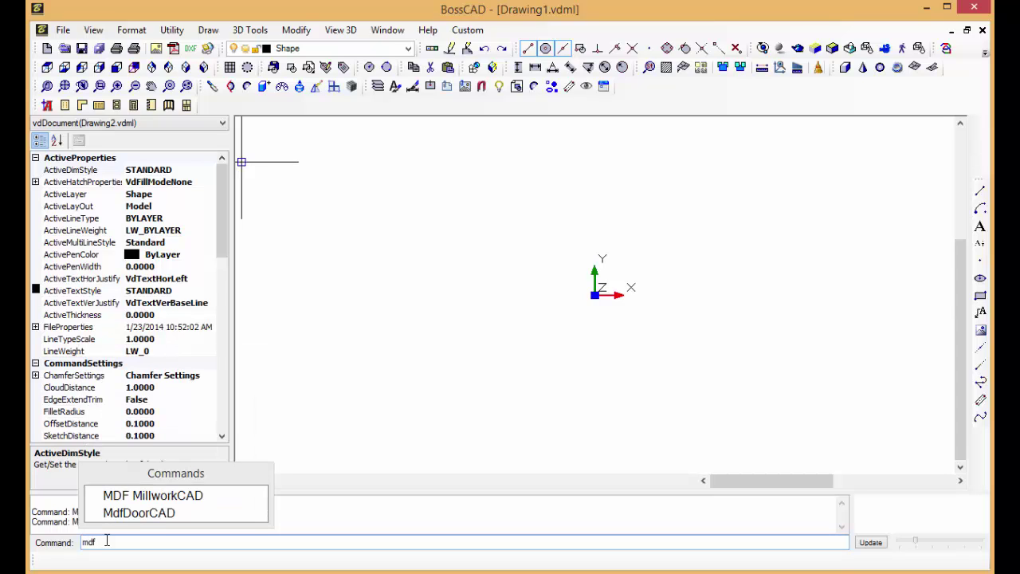
click(146, 515)
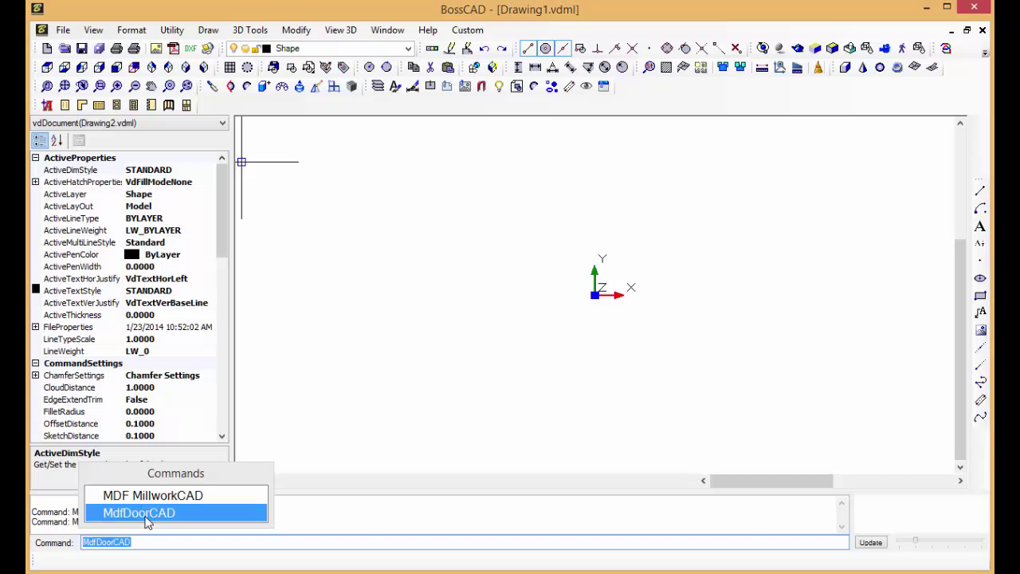
- Insert a 20 x 30 door outline with a raised panel route inside it
click(155, 100)
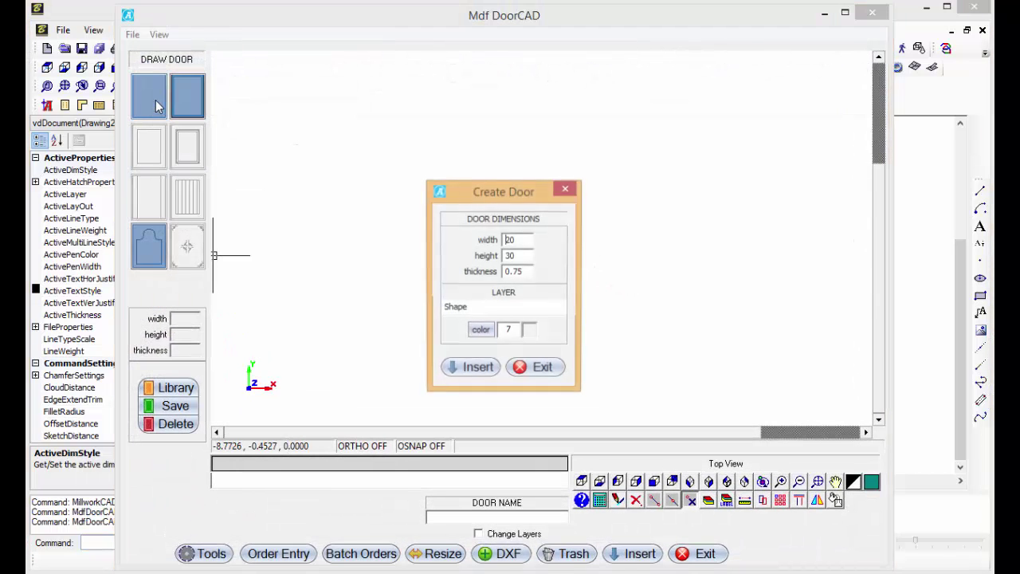
click(476, 373)
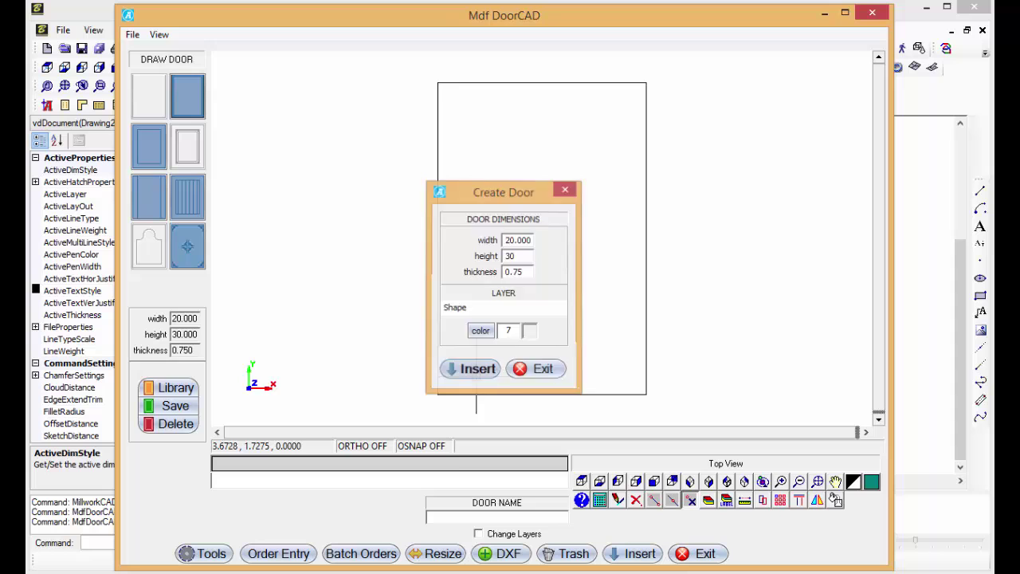
click(151, 150)
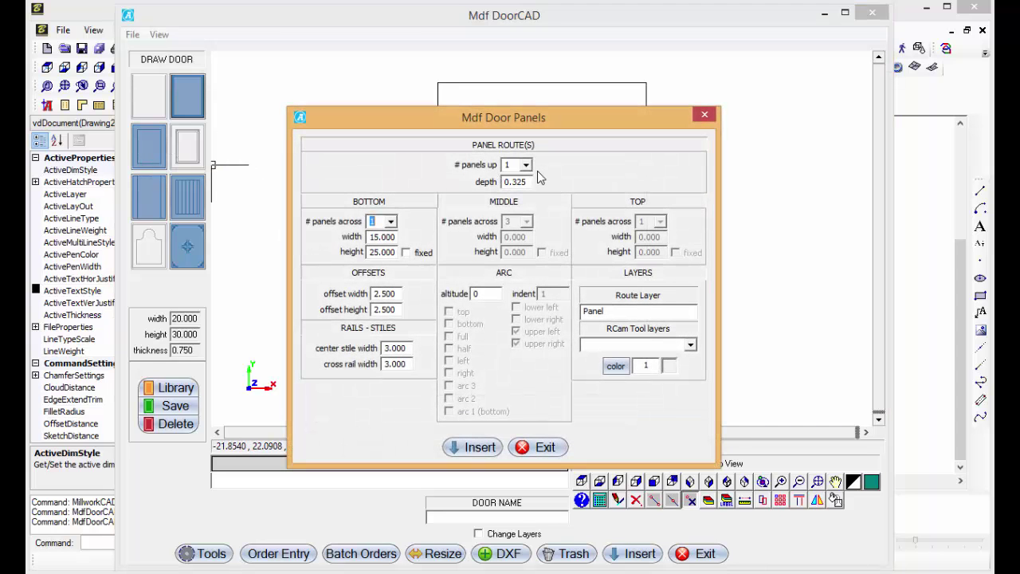
click(475, 448)
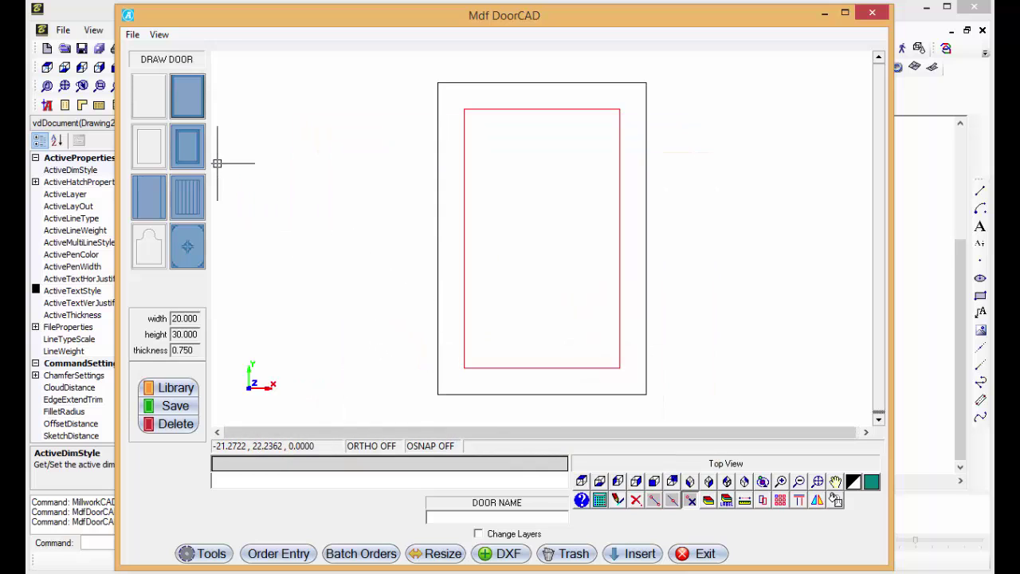
- Draw Ogee and Cleanup offset routes using the Mdf Door Paths multiple route offset scheme
click(191, 149)
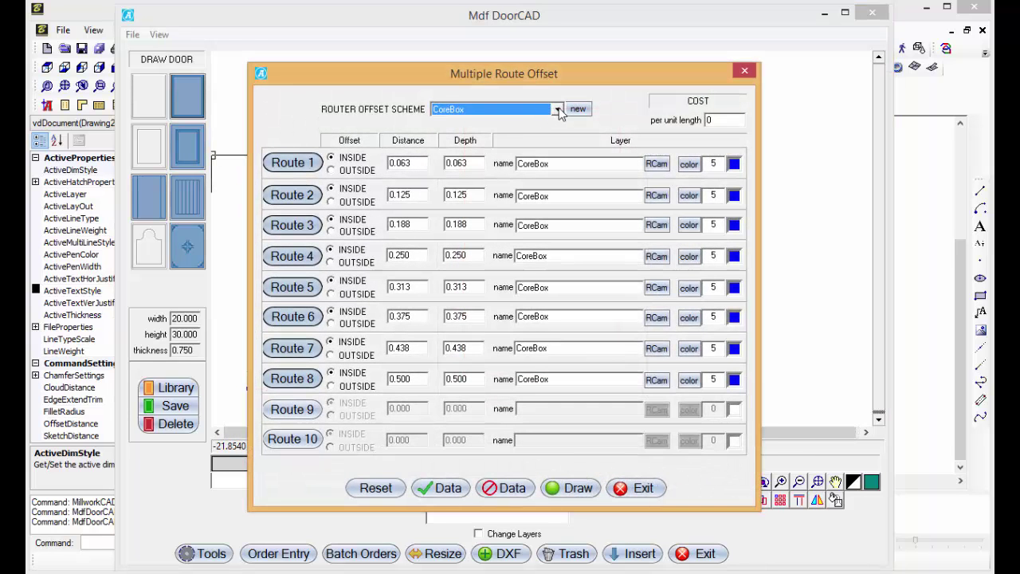
click(557, 110)
click(497, 154)
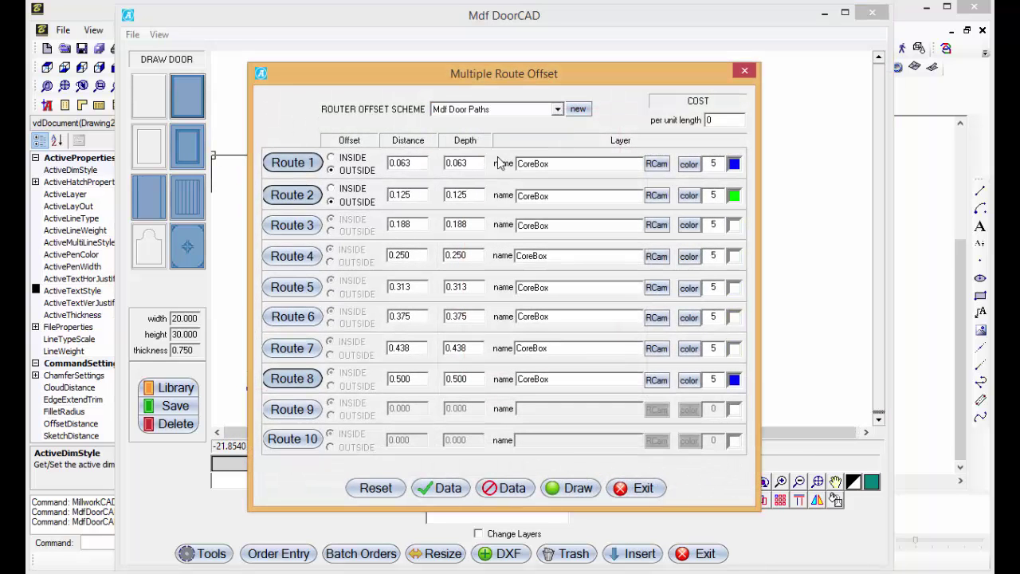
click(572, 489)
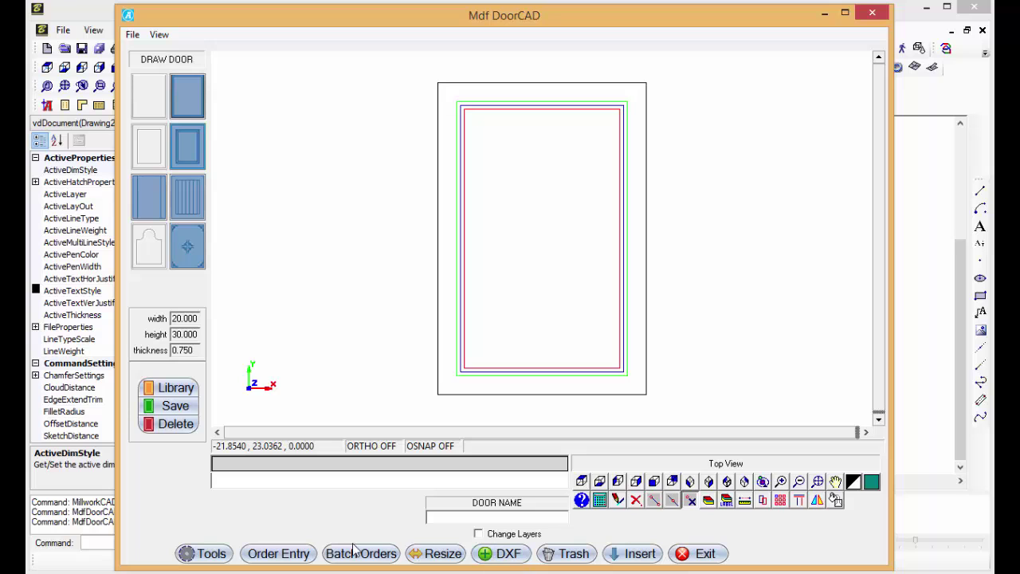
- Enter door orders of 16 x 16 (5), 18.25 x 34.5 (6) and 12 x 24 (6)
click(292, 557)
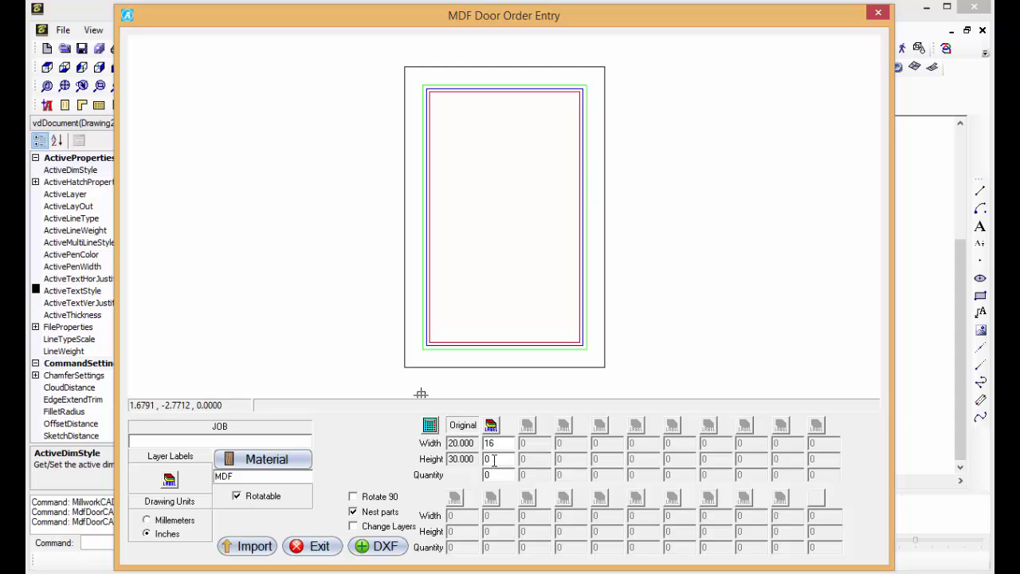
key(Tab)
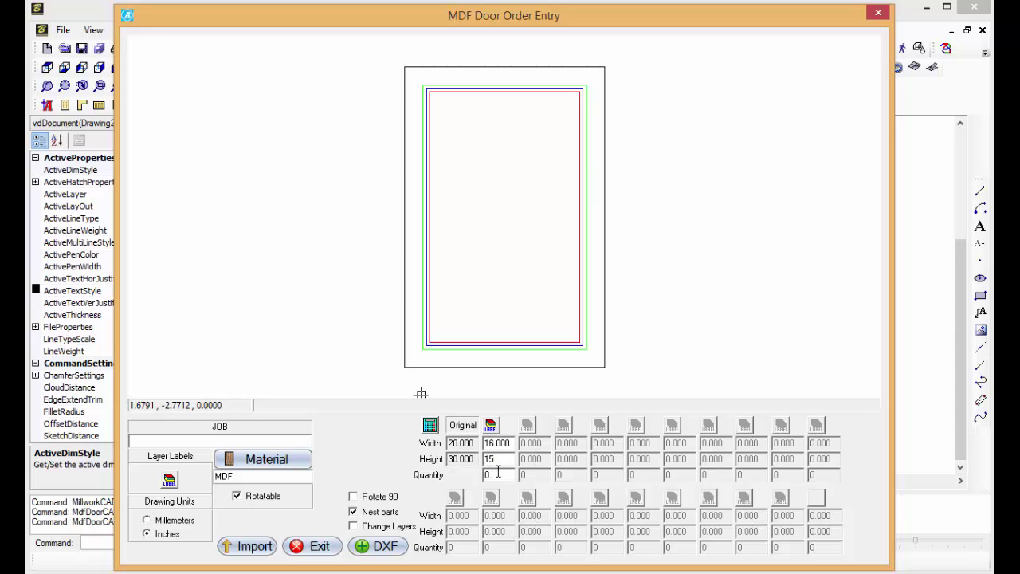
text(16)
key(Tab)
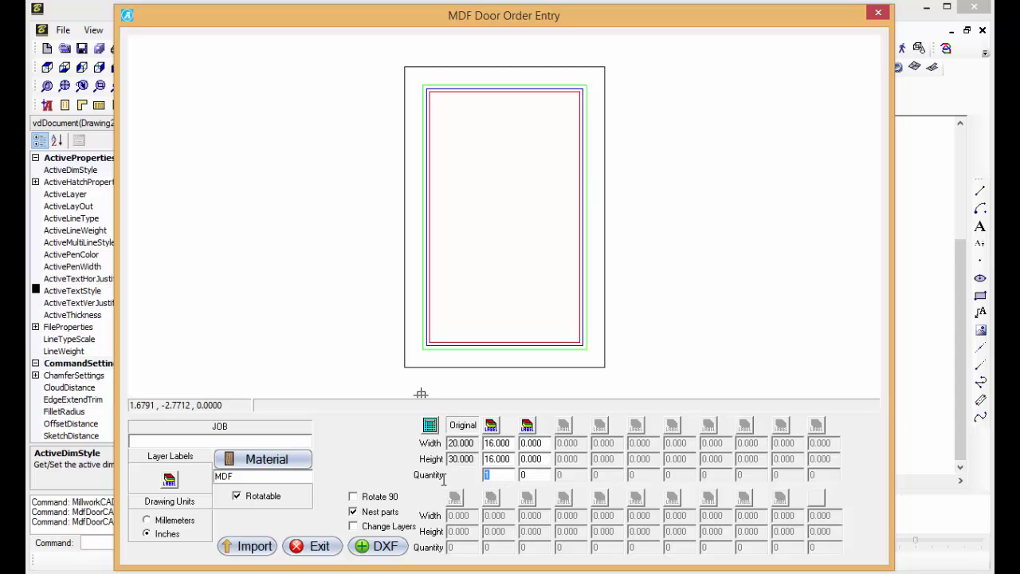
text(18.25	34.5	6	12	24	6)
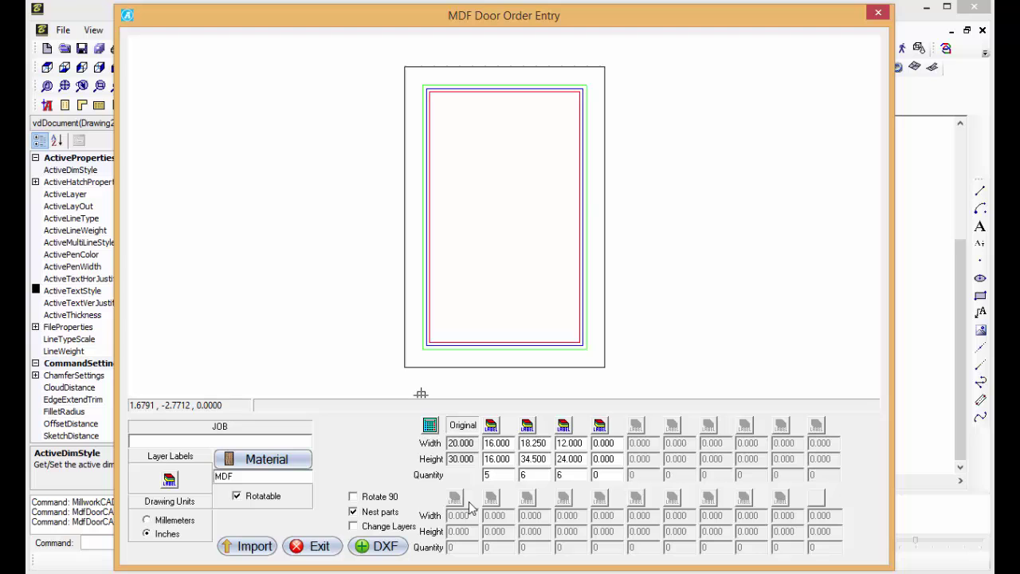
- Export the ordered doors as a DXF file and accept the nesting positioning settings
click(389, 547)
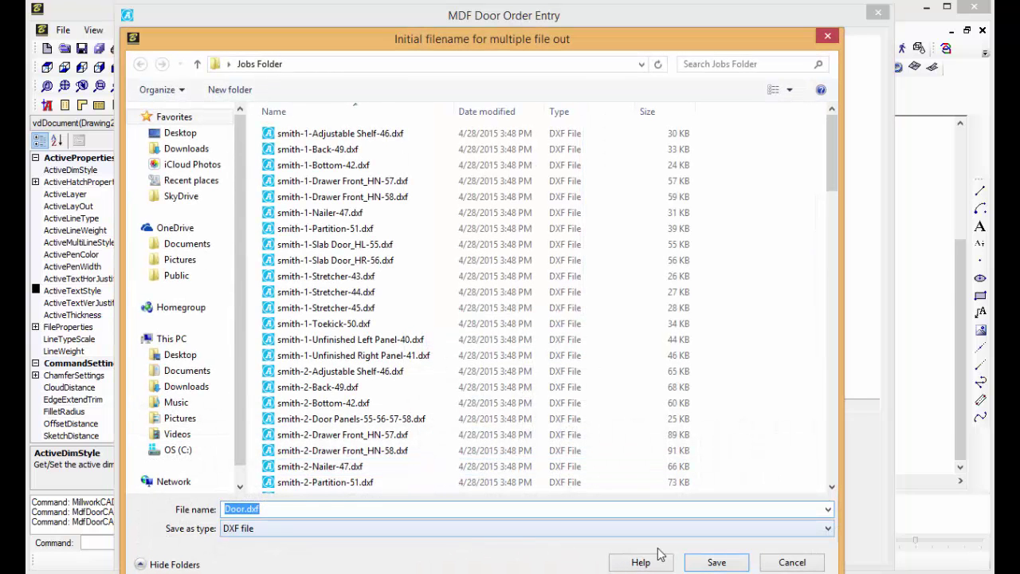
click(707, 563)
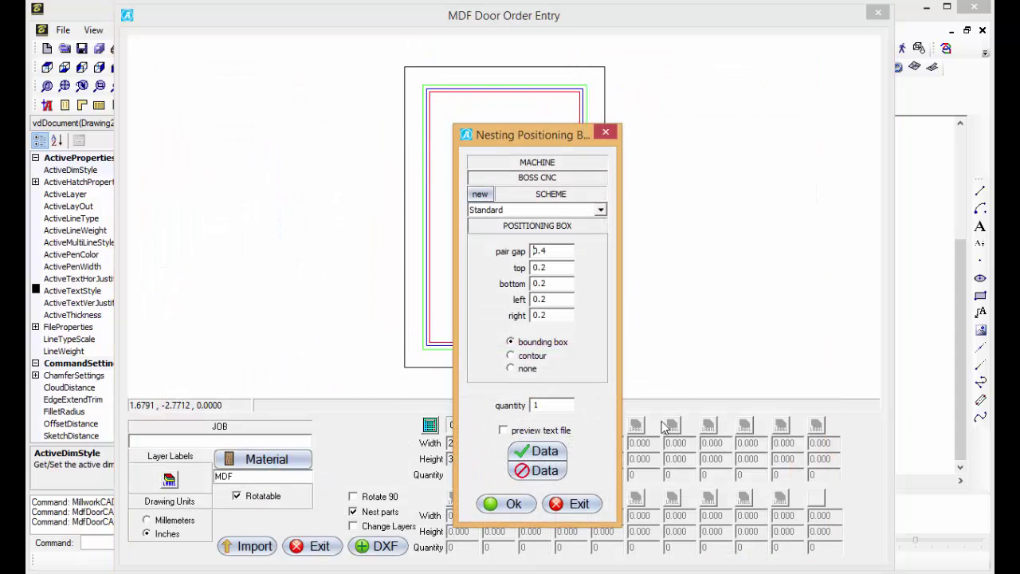
click(514, 503)
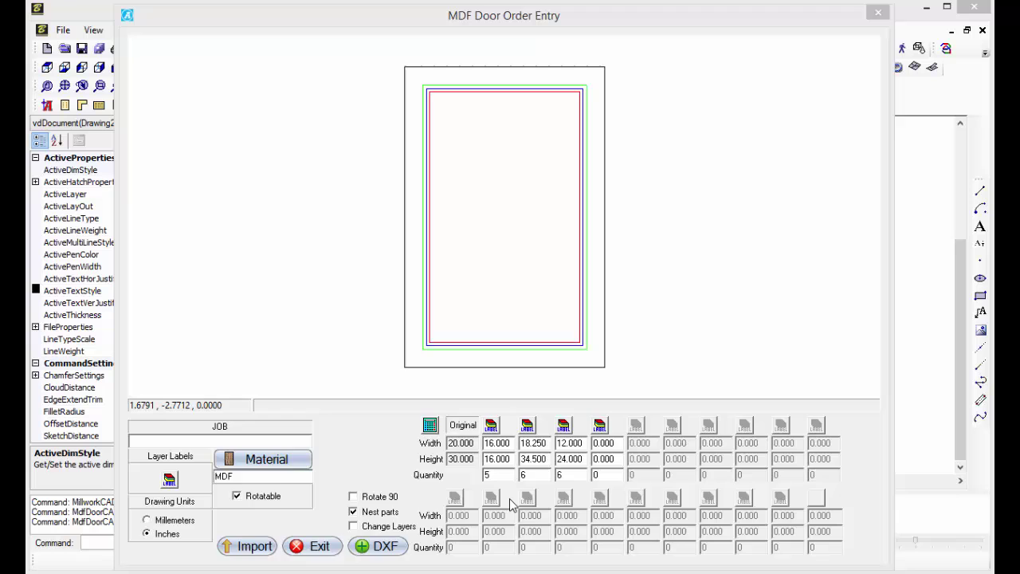
- Nest the door parts onto two 49 x 97 MDF sheets and display their G-code in RouterCAM
click(213, 271)
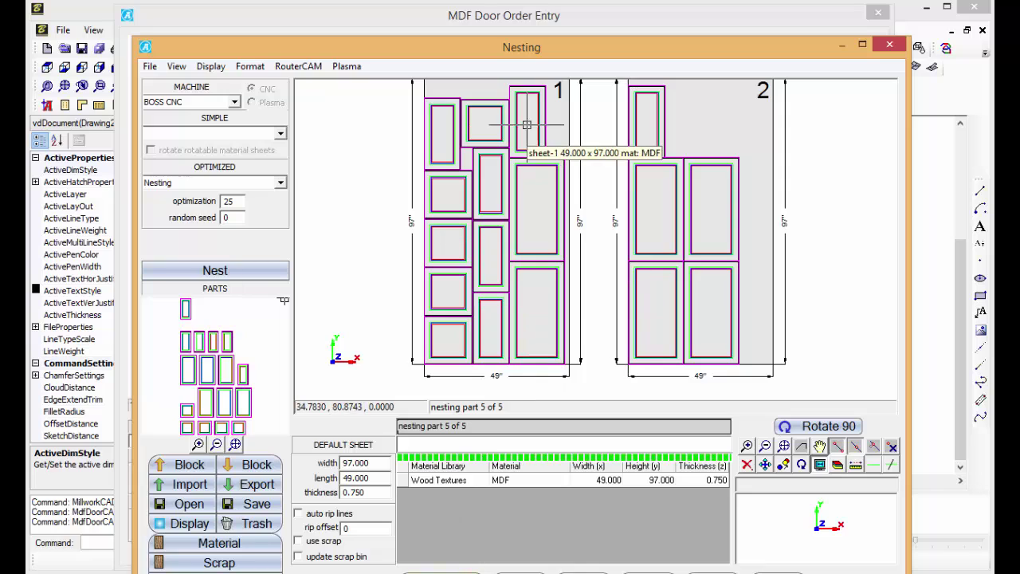
drag(540, 47, 547, 22)
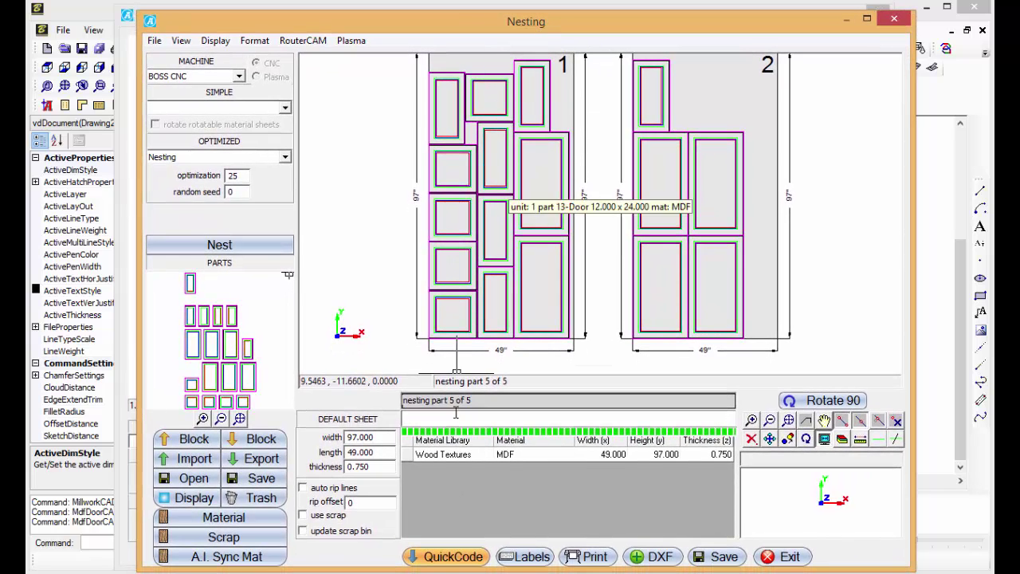
click(452, 557)
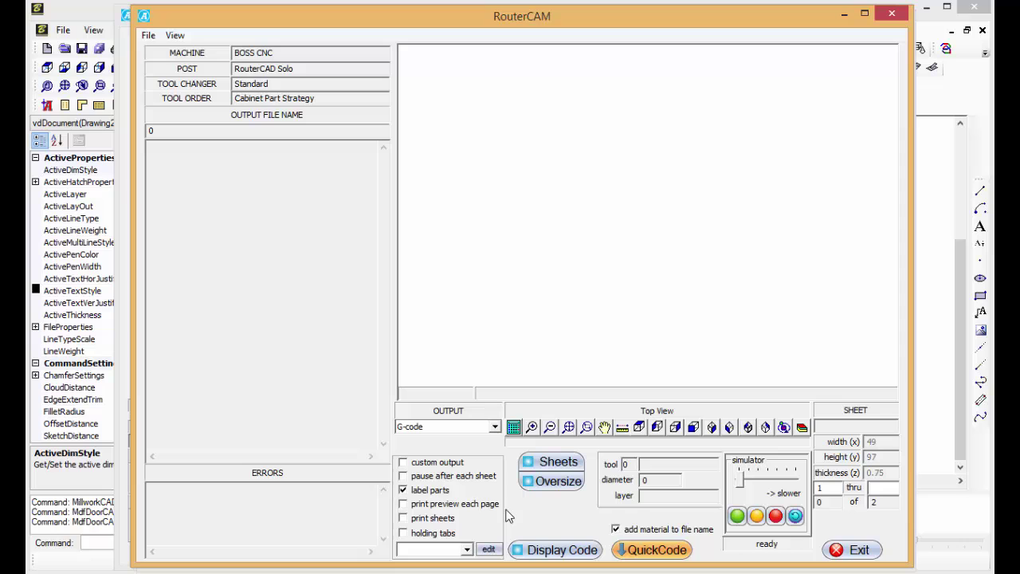
click(539, 550)
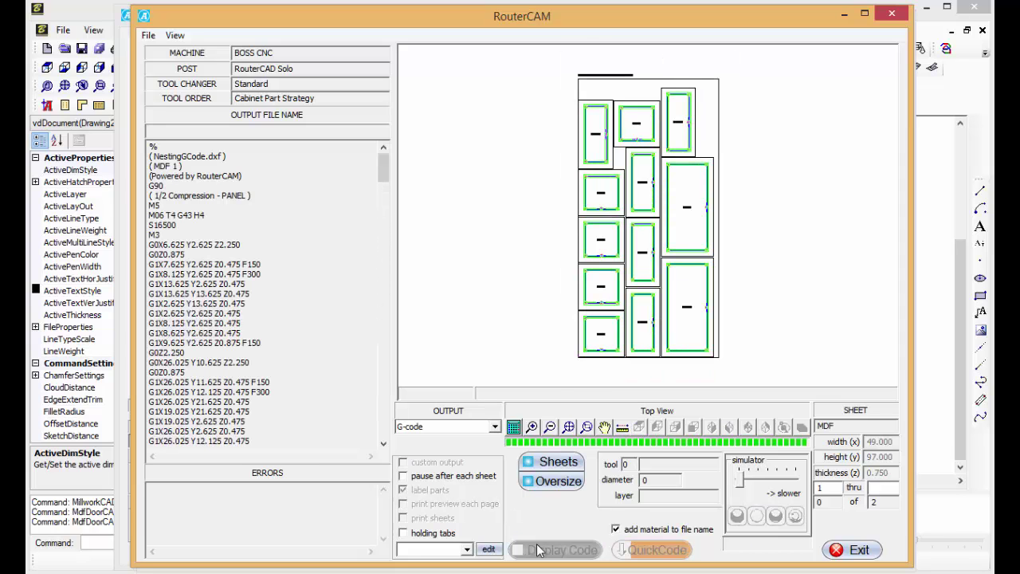
click(879, 16)
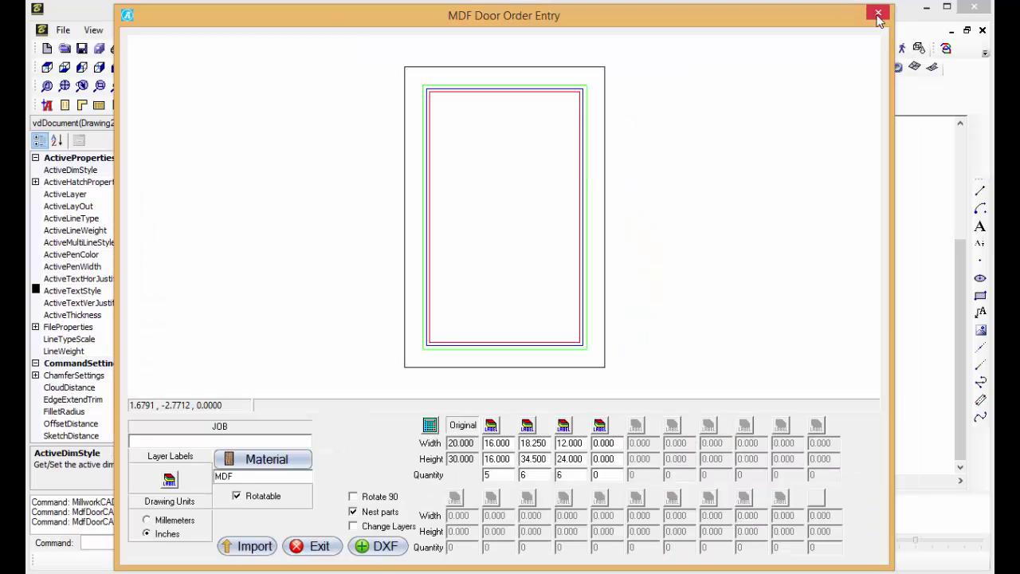
- Close the MDF Door Order Entry and Mdf DoorCAD windows
click(878, 14)
click(876, 16)
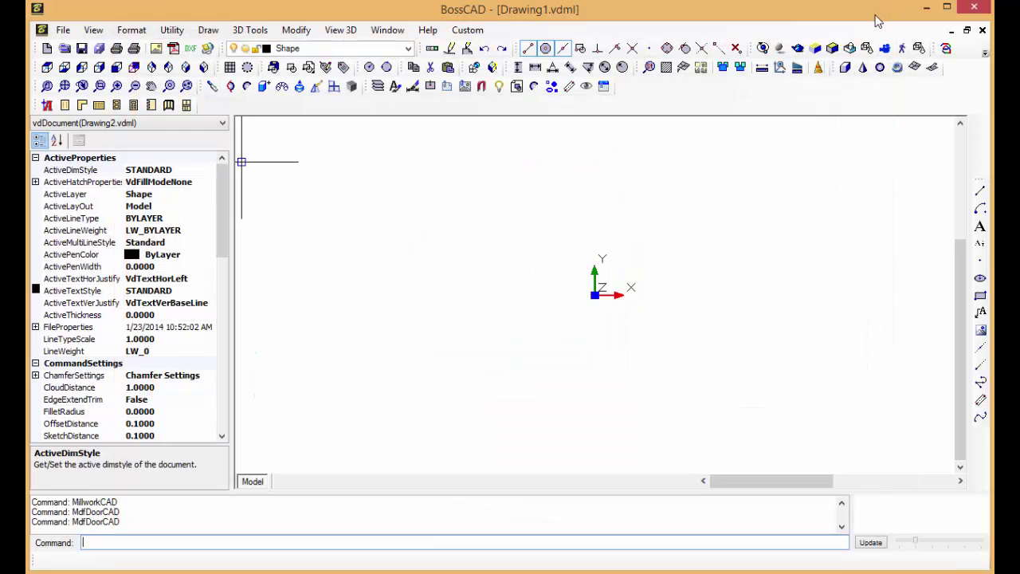